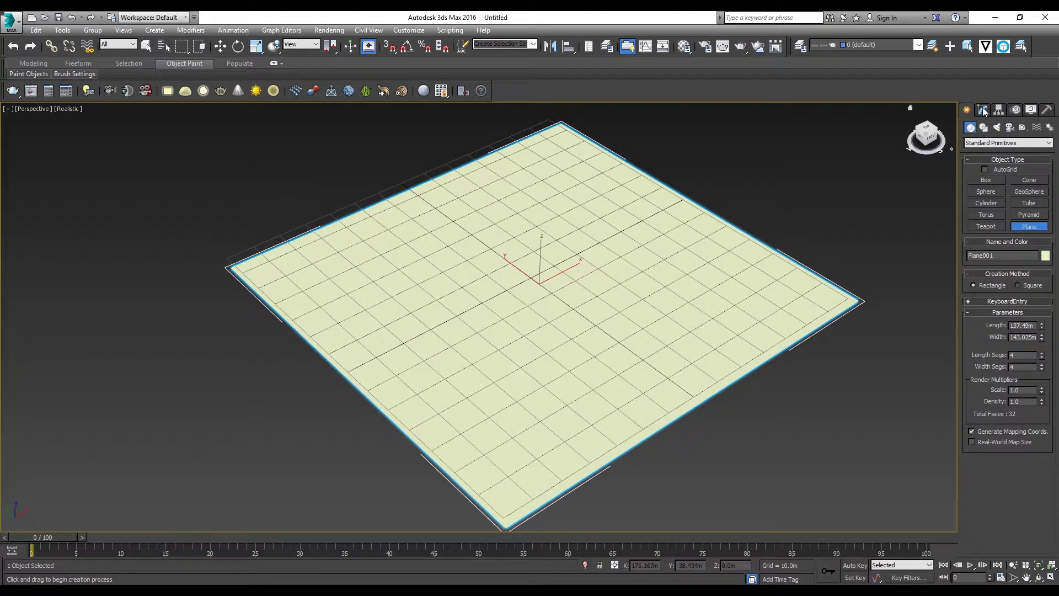
Create a box about 25 m long, 23 m wide and 34 m high on the plane.
alt+middle_drag(779, 226, 539, 293)
scroll(538, 293, down, 5)
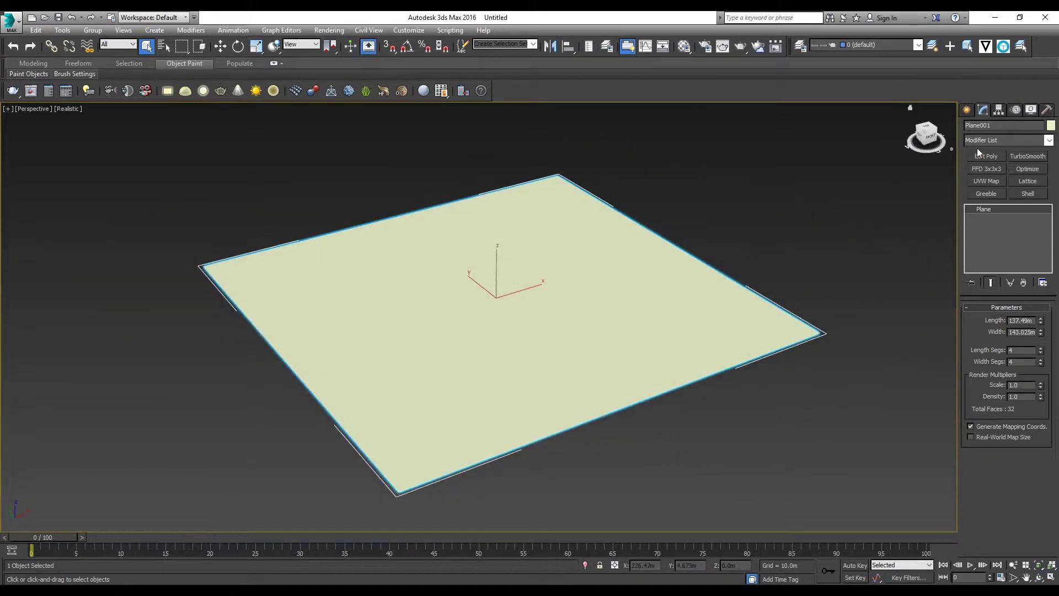
click(968, 111)
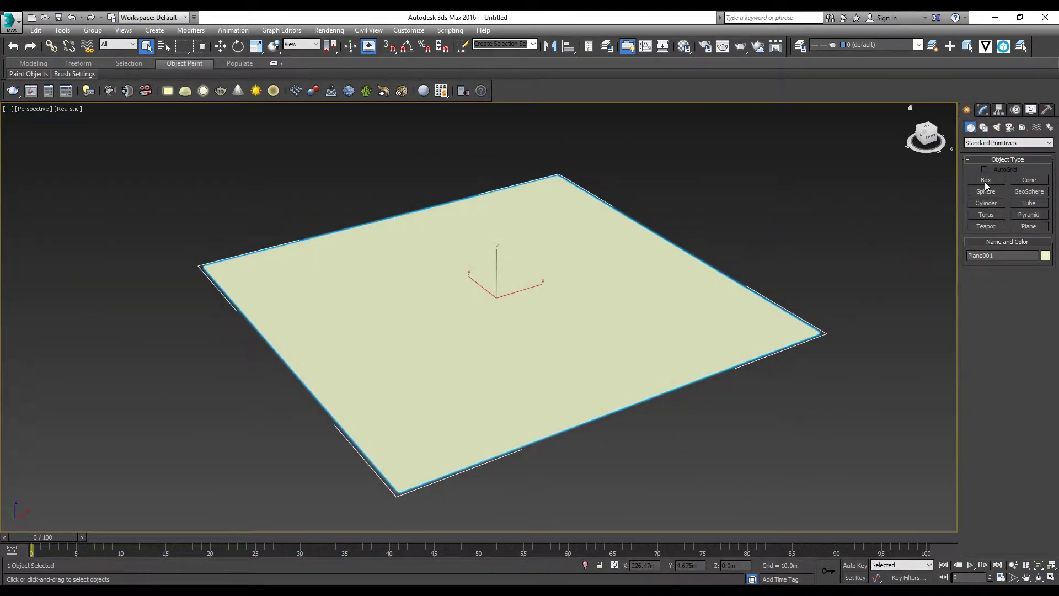
scroll(607, 288, up, 4)
alt+middle_drag(647, 306, 736, 285)
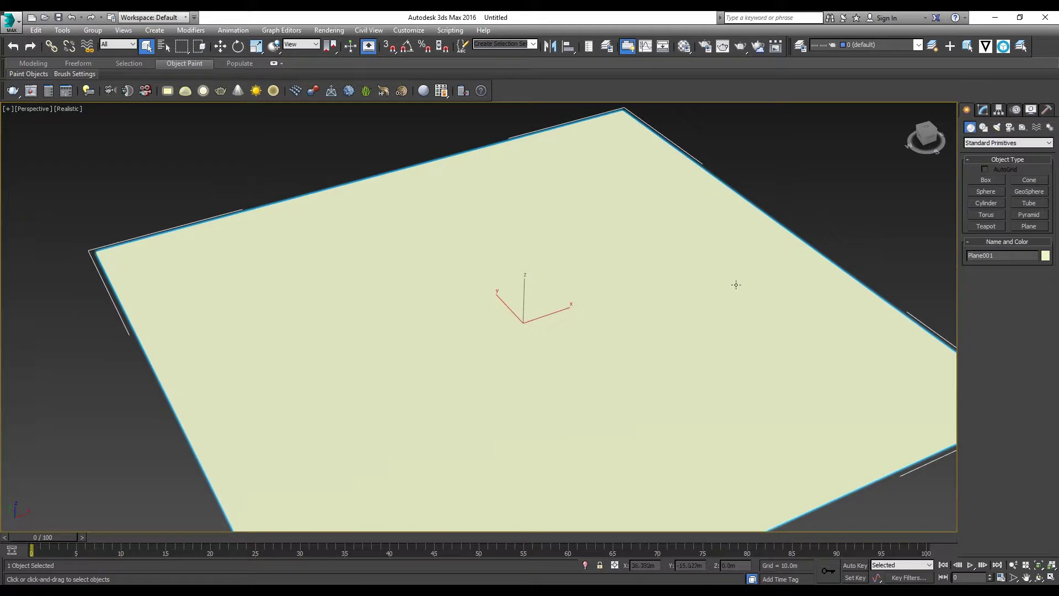
click(986, 181)
drag(331, 402, 388, 273)
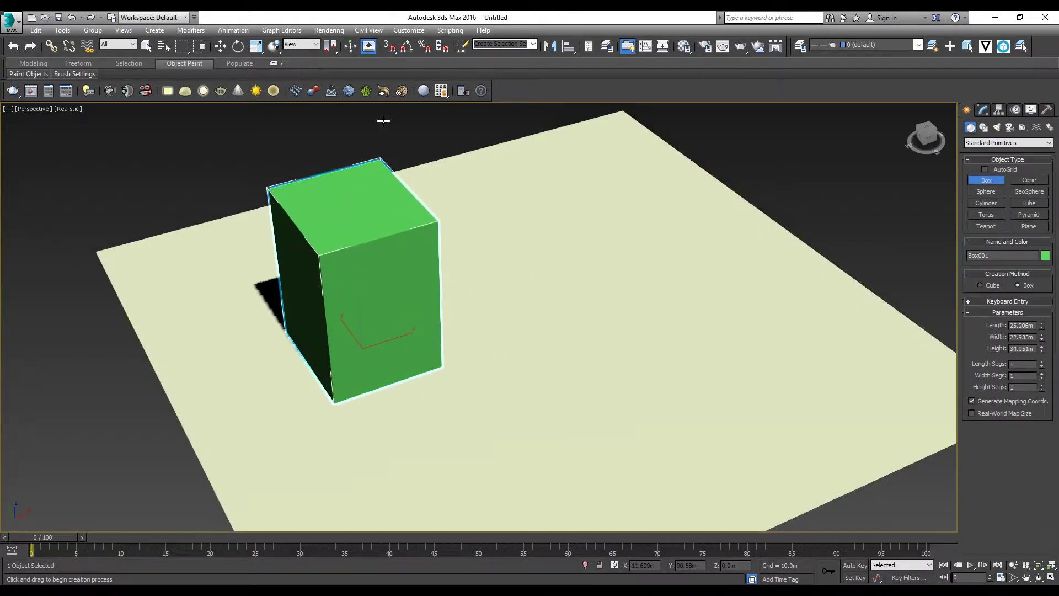
Create a sphere about 12 m in radius beside the box and raise it above the plane.
click(987, 193)
drag(596, 284, 622, 316)
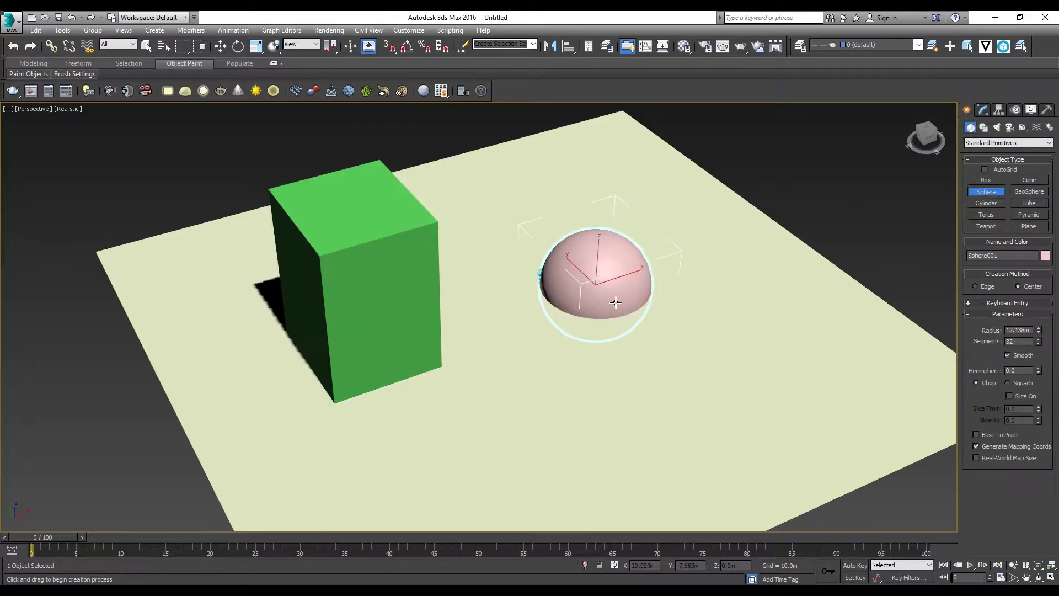
key(w)
drag(598, 252, 598, 210)
click(814, 174)
alt+middle_drag(355, 459, 558, 321)
click(383, 229)
scroll(469, 425, up, 3)
mouse_move(469, 424)
alt+middle_down()
mouse_move(445, 390)
mouse_move(488, 425)
alt+middle_up()
click(487, 161)
key(q)
scroll(478, 288, down, 5)
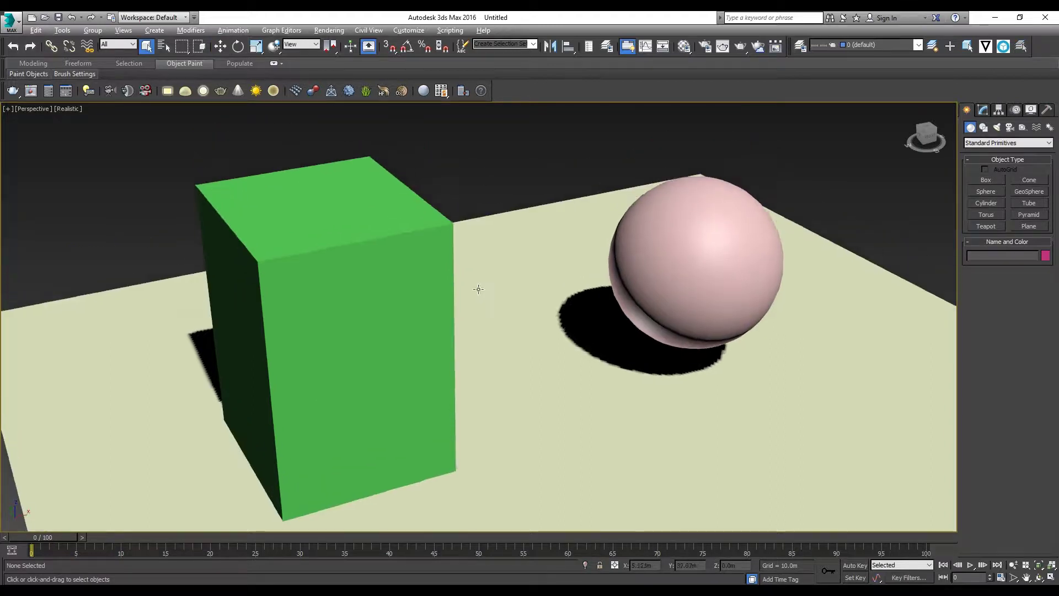
middle_drag(470, 335, 453, 302)
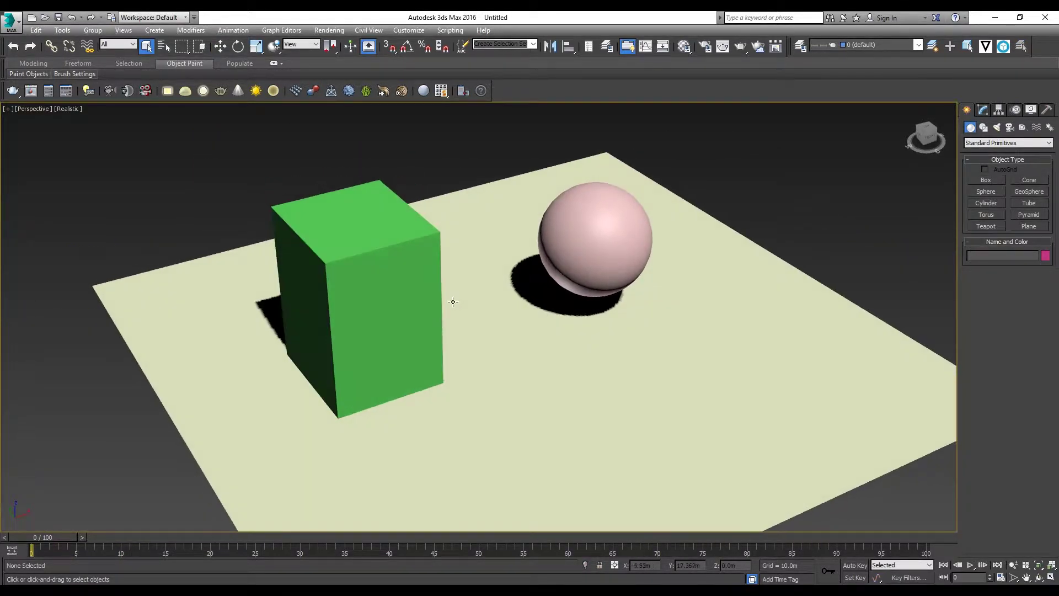
Open the Material Editor and reposition its window over the scene.
key(m)
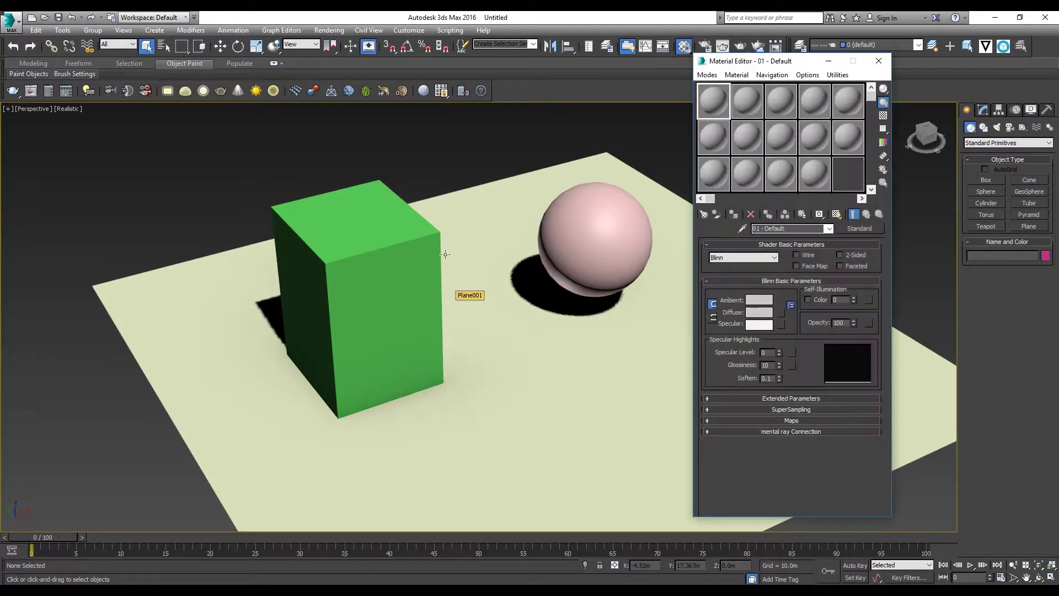
drag(732, 63, 700, 84)
Switch the Material Editor to the Slate mode and return it to the Compact mode.
click(676, 97)
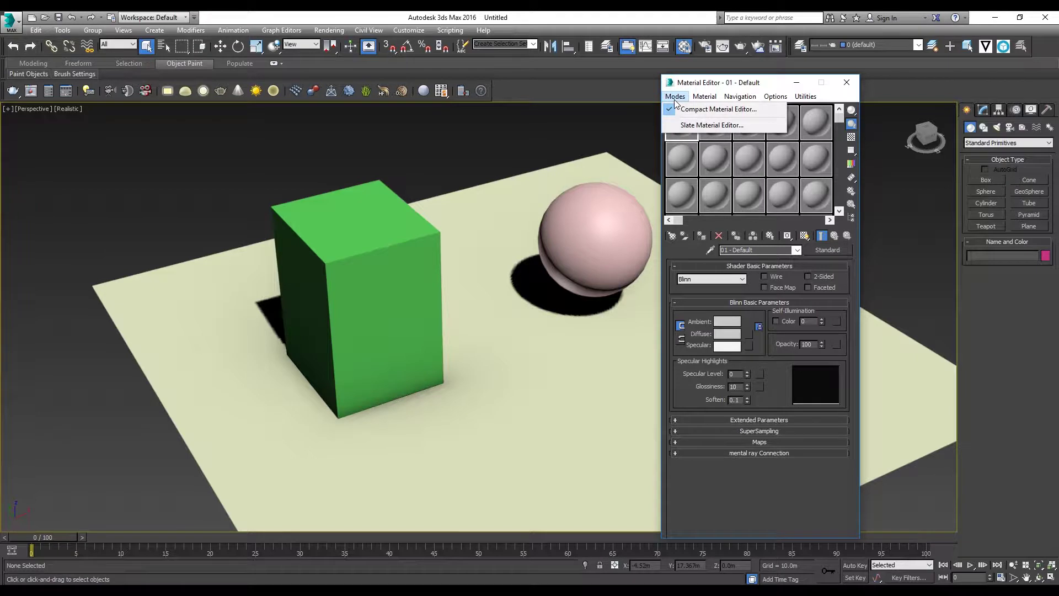
click(680, 128)
drag(207, 27, 774, 63)
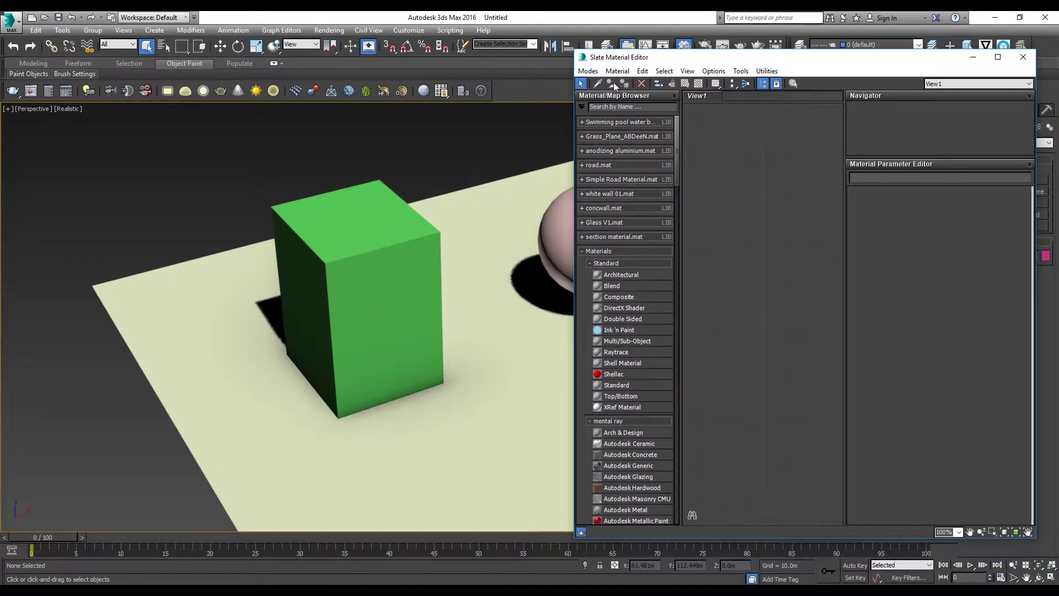
click(588, 70)
click(594, 85)
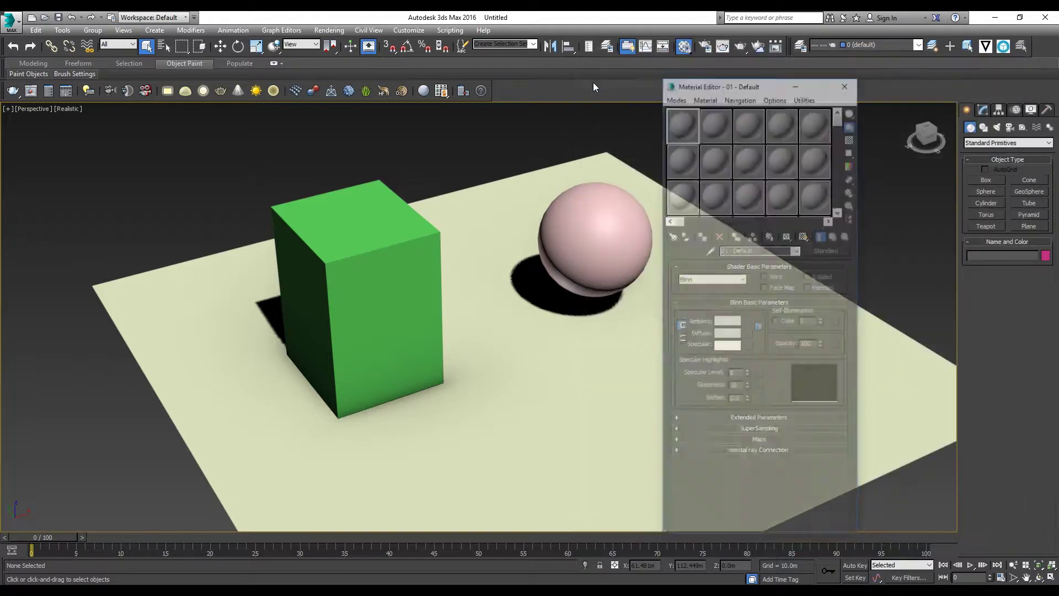
Change the first sample slot's material type to the mental ray Arch & Design material.
drag(713, 62, 780, 63)
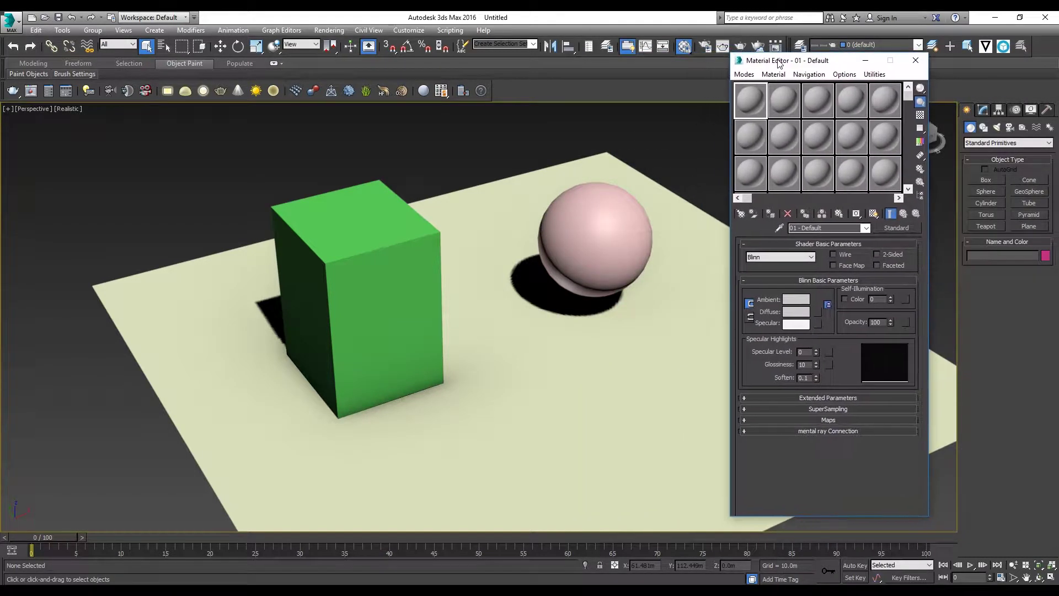
click(786, 132)
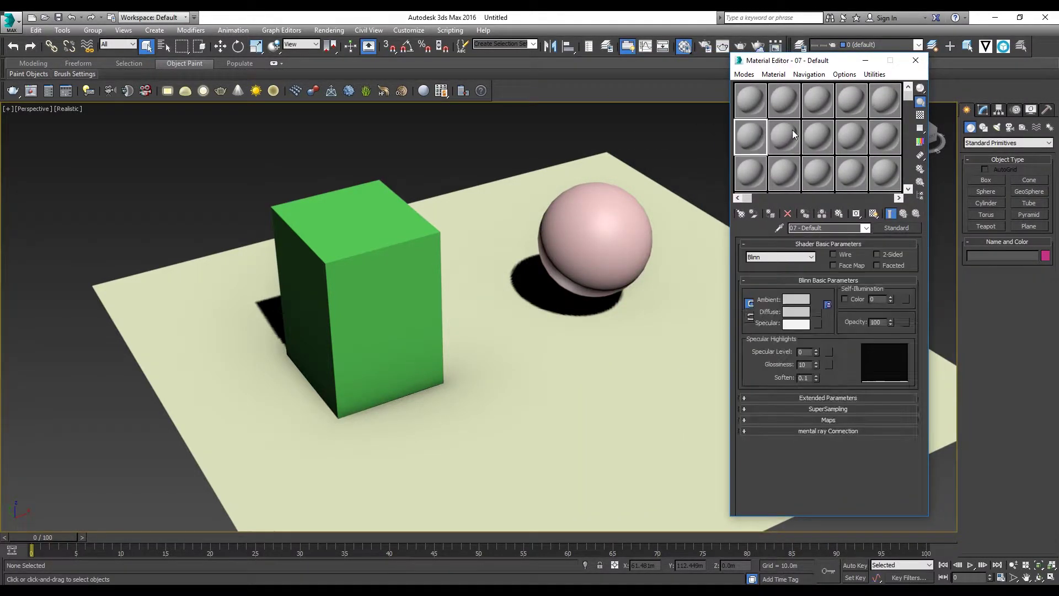
click(762, 99)
click(891, 227)
drag(348, 142, 279, 103)
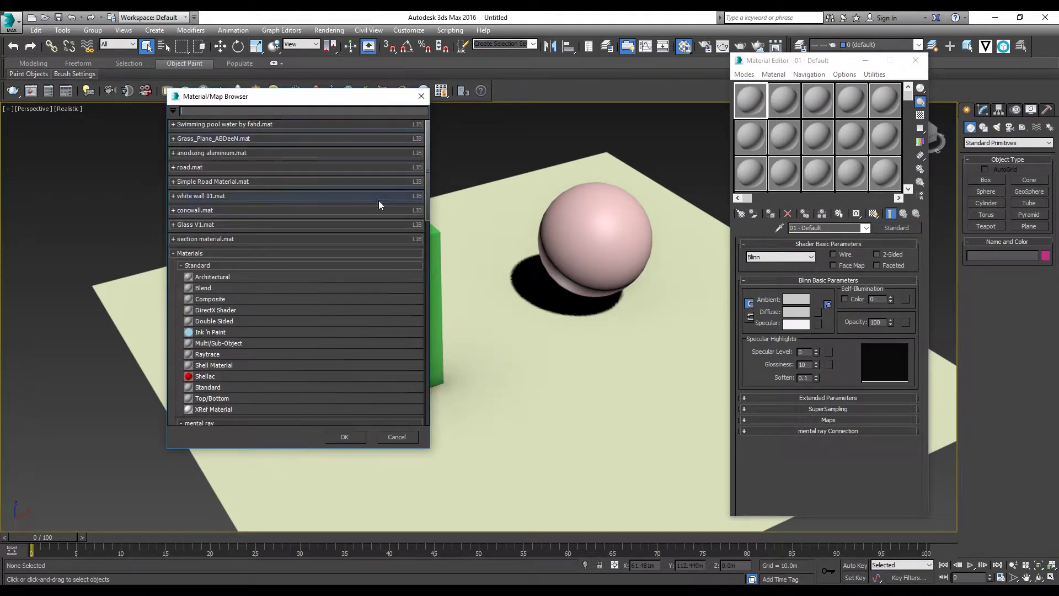
scroll(426, 197, down, 4)
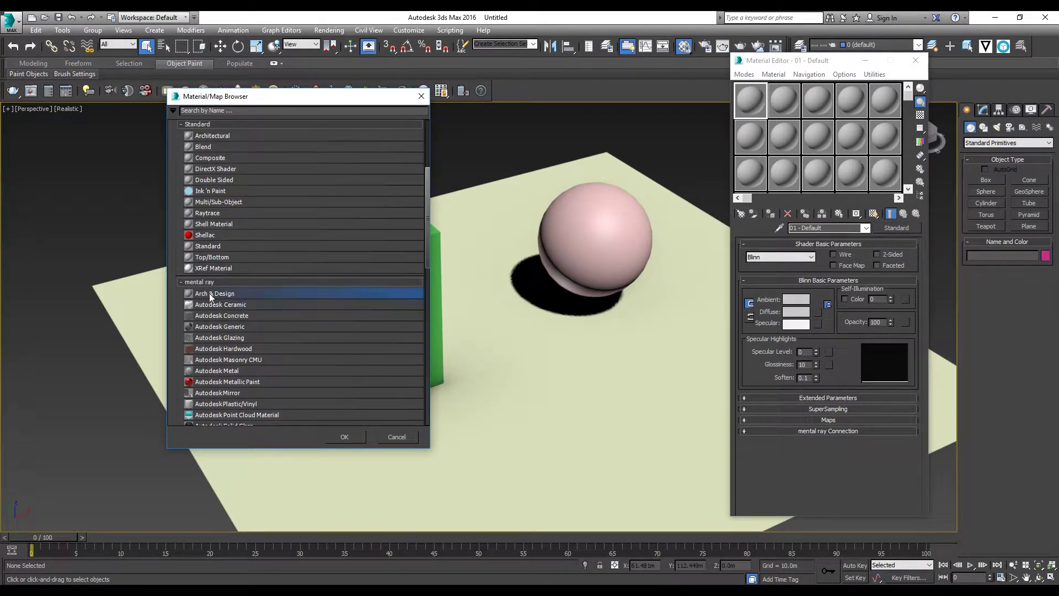
double_click(210, 294)
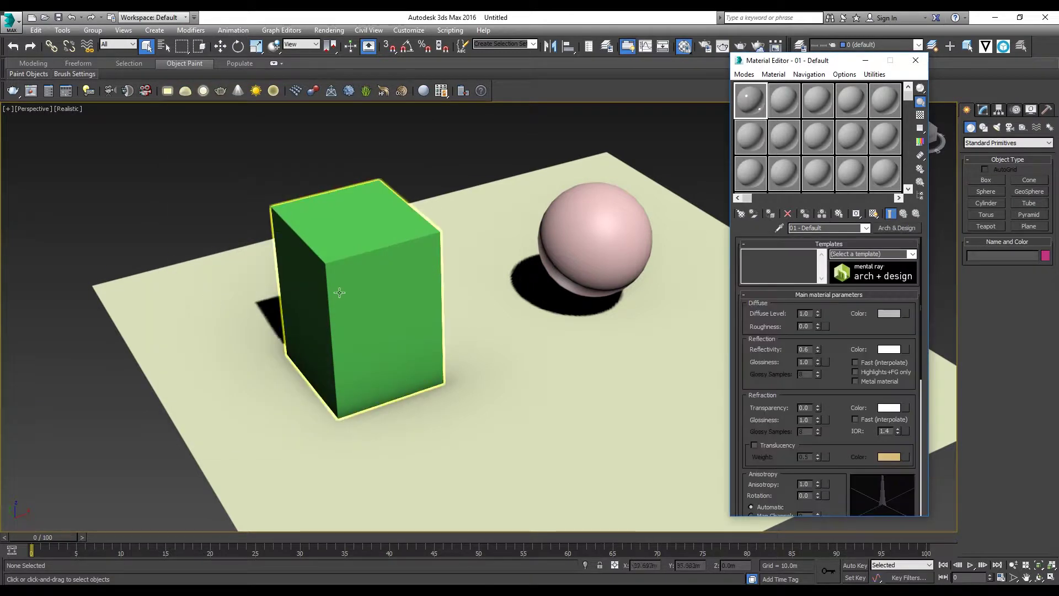
Set the first material's diffuse color to pure red, with red 1.0, green 0.0 and blue 0.0.
click(893, 314)
mouse_move(263, 127)
mouse_down()
mouse_move(249, 98)
mouse_move(318, 83)
mouse_up()
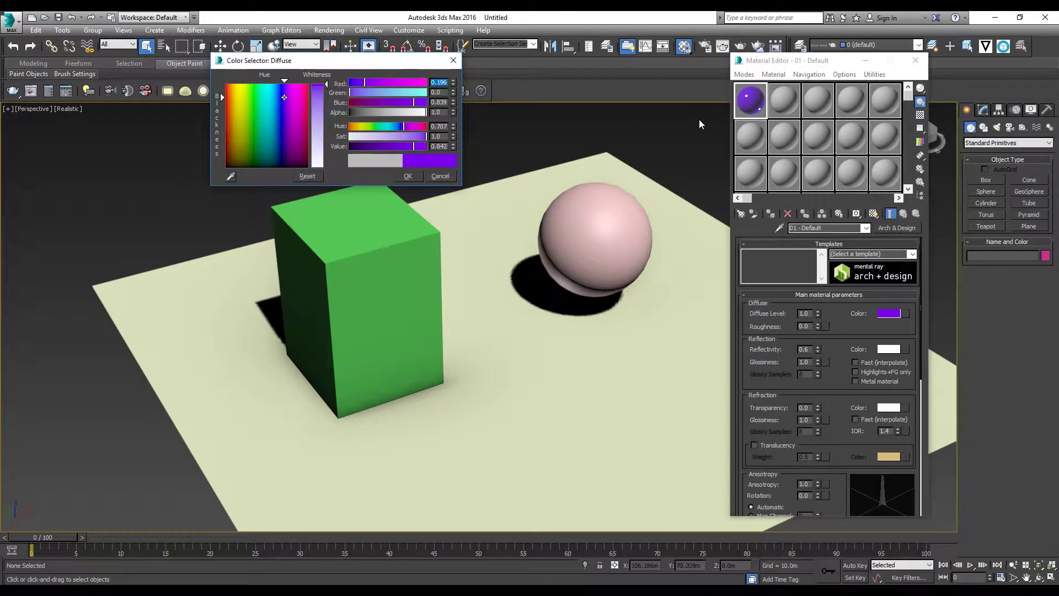
drag(286, 126, 309, 93)
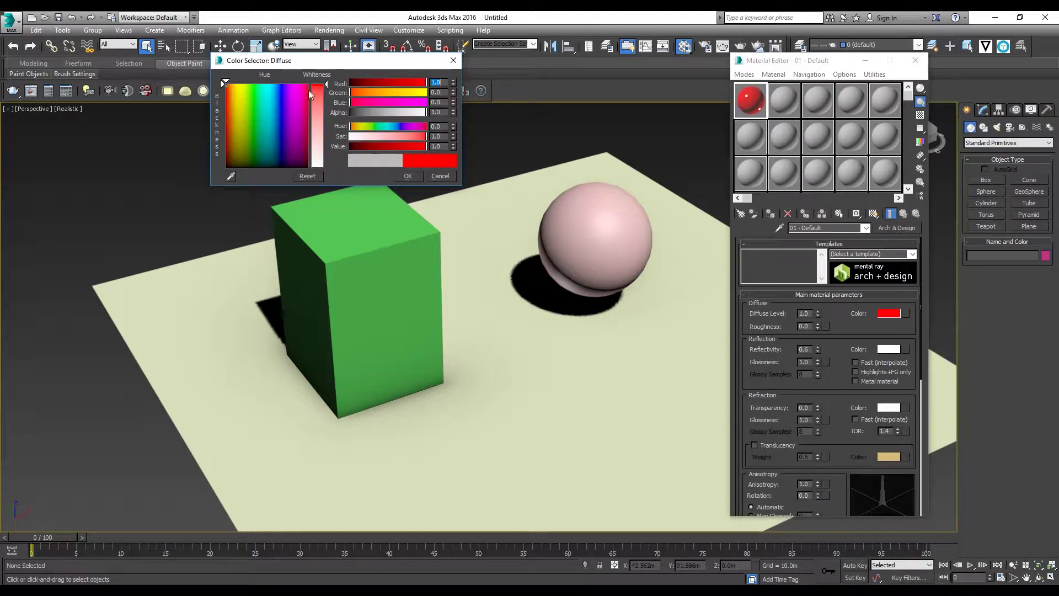
Assign the red material to both the box and the sphere.
drag(756, 105, 351, 296)
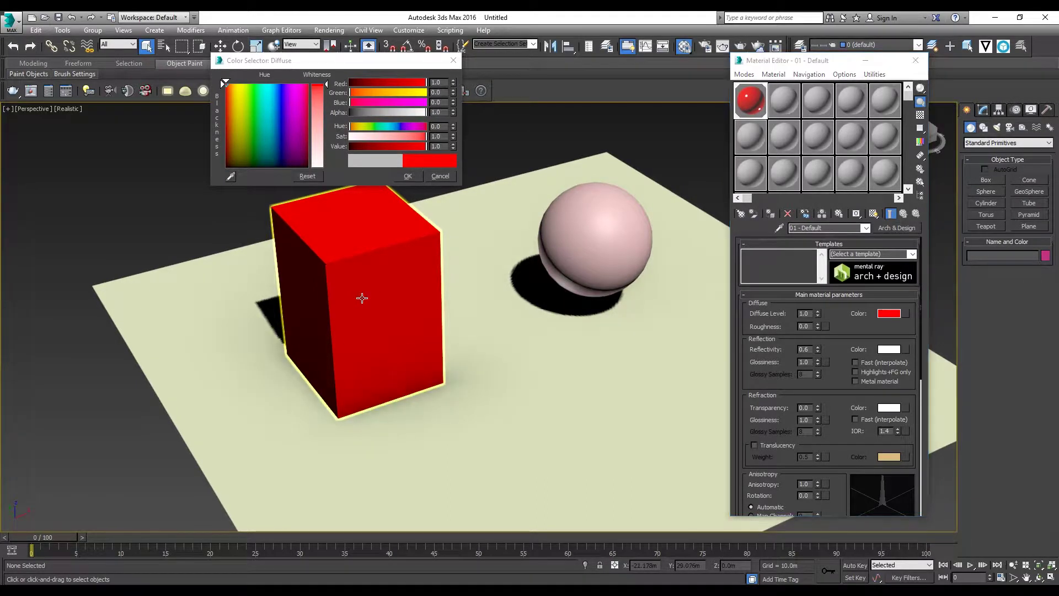
click(599, 248)
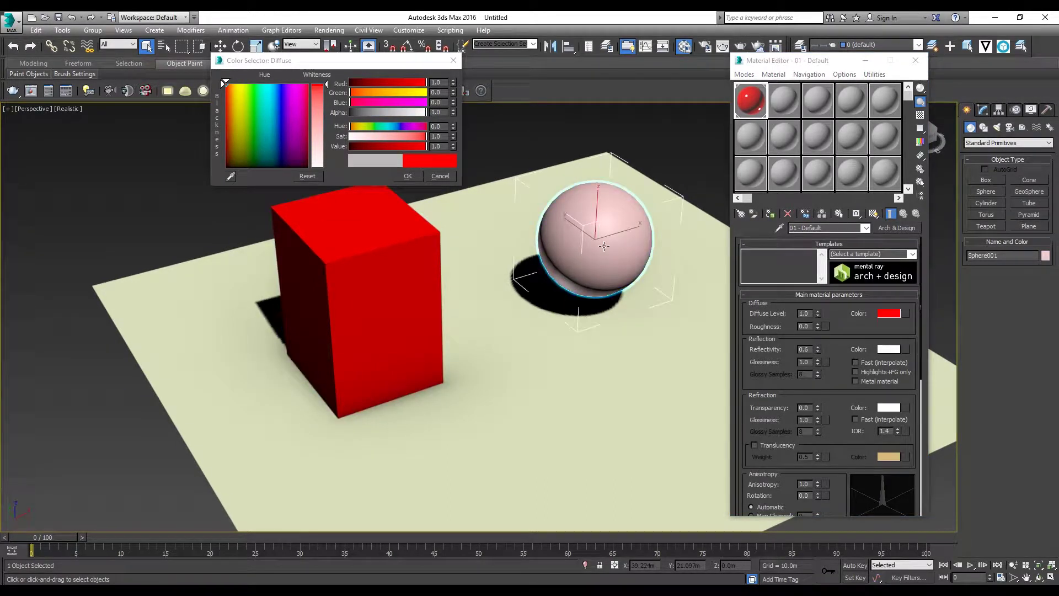
click(770, 215)
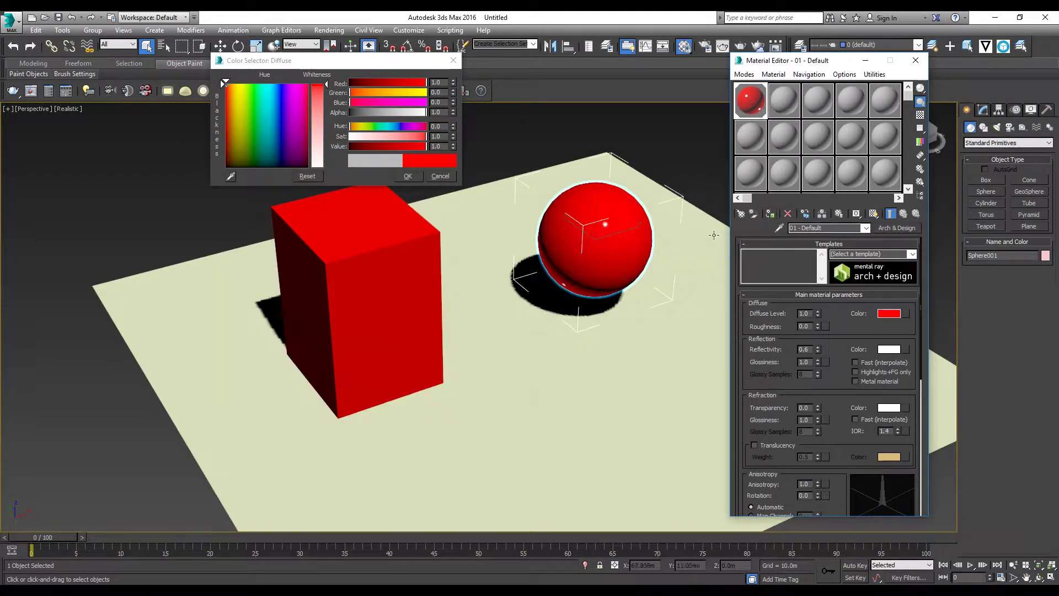
Change the second sample slot's material type to the mental ray Arch & Design material.
scroll(714, 235, up, 5)
scroll(622, 320, down, 3)
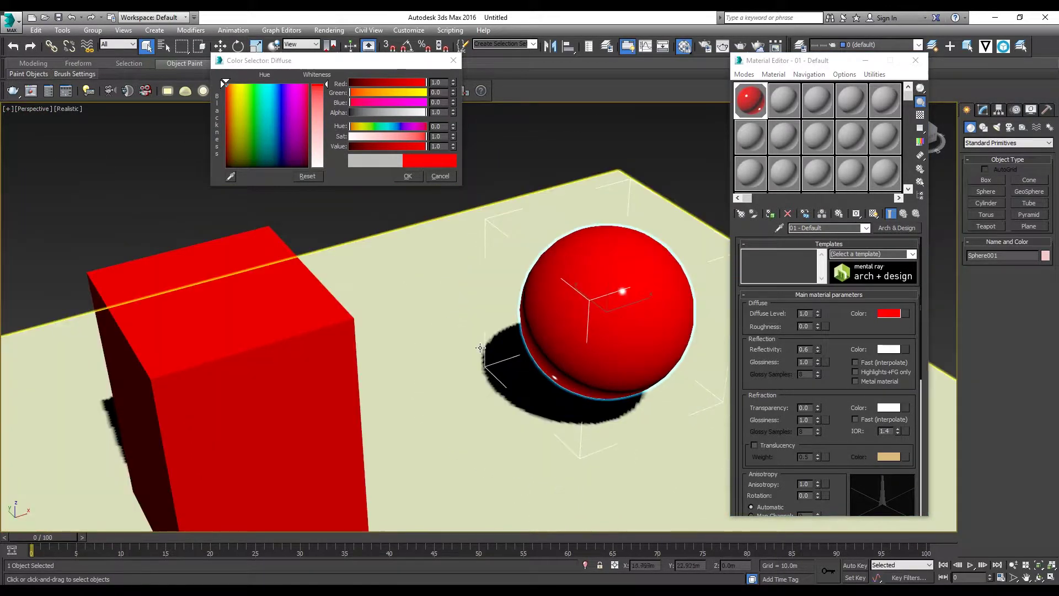
scroll(480, 348, down, 2)
click(788, 94)
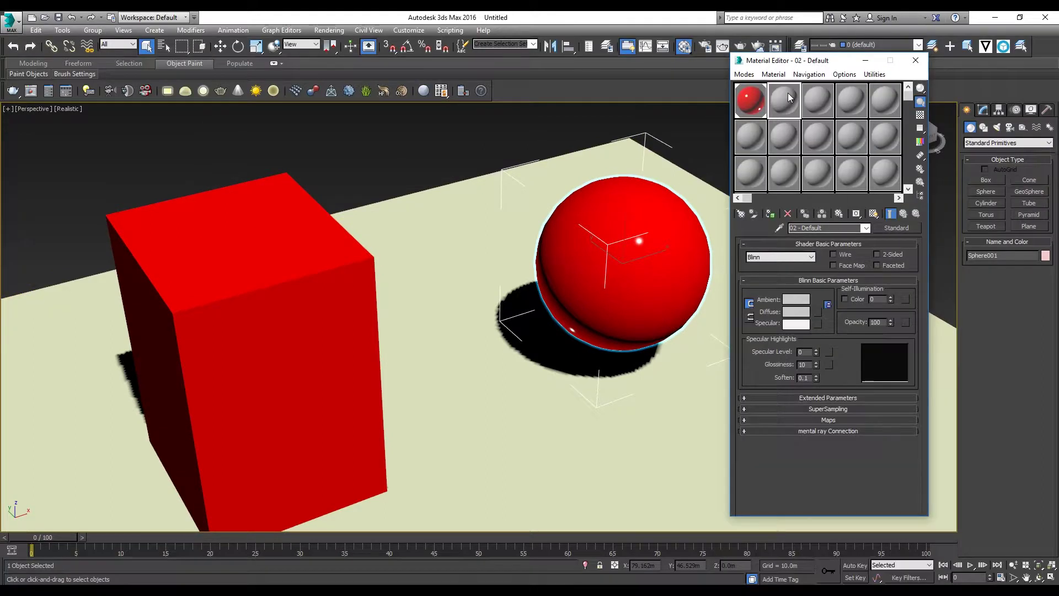
click(896, 227)
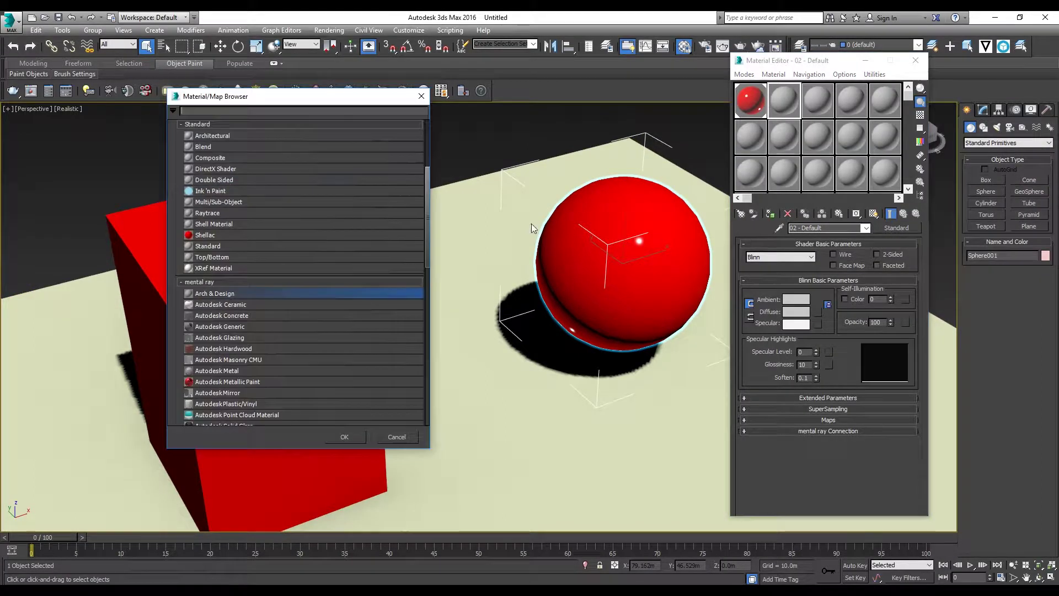
double_click(212, 296)
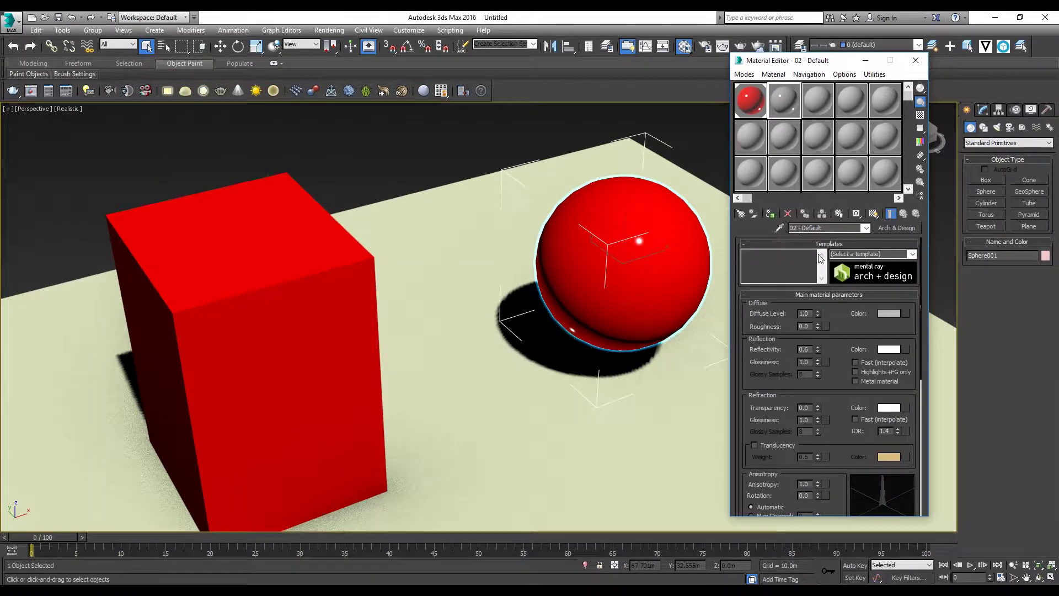
Load the bitmap brick_texture_7___seamless_by_agf81-d3jc9jw.jpg as the second material's diffuse color map.
click(907, 314)
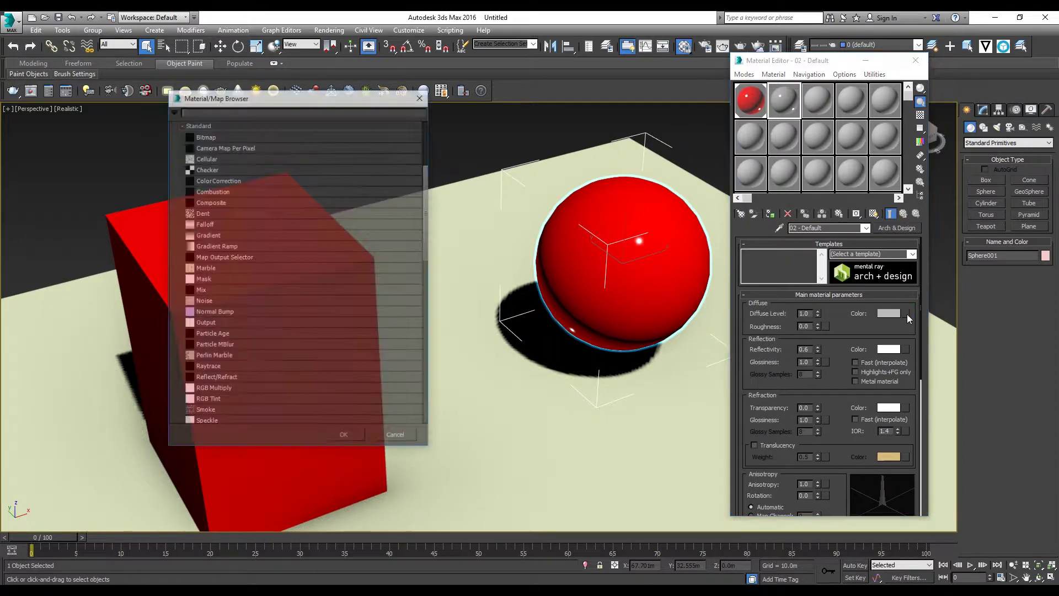
double_click(211, 137)
double_click(333, 97)
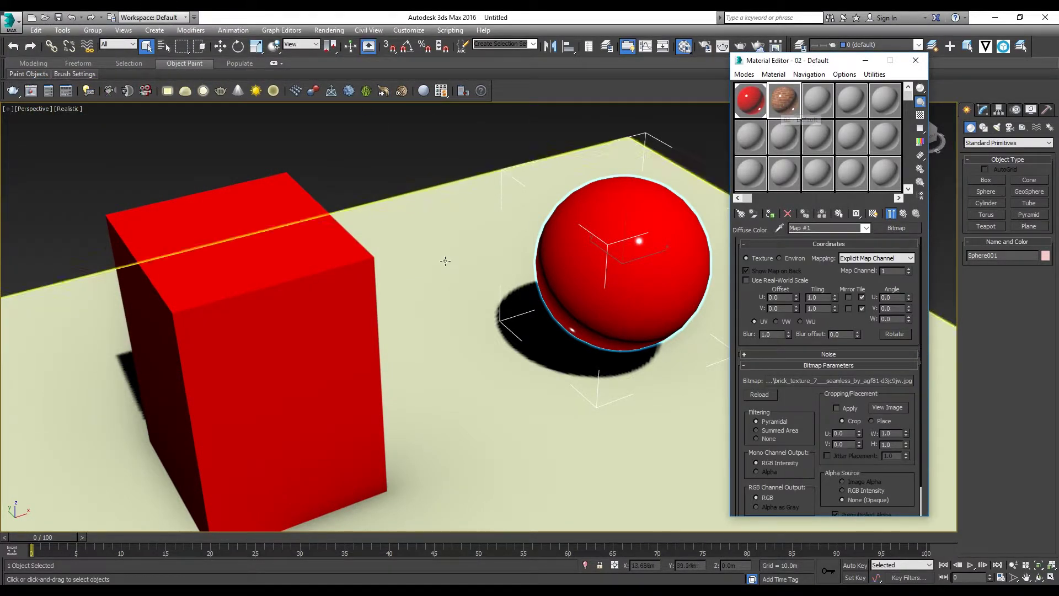
Assign the brick material to the box and show its texture map in the viewport.
drag(299, 352, 298, 350)
middle_drag(298, 350, 354, 312)
scroll(339, 315, down, 4)
scroll(360, 312, up, 2)
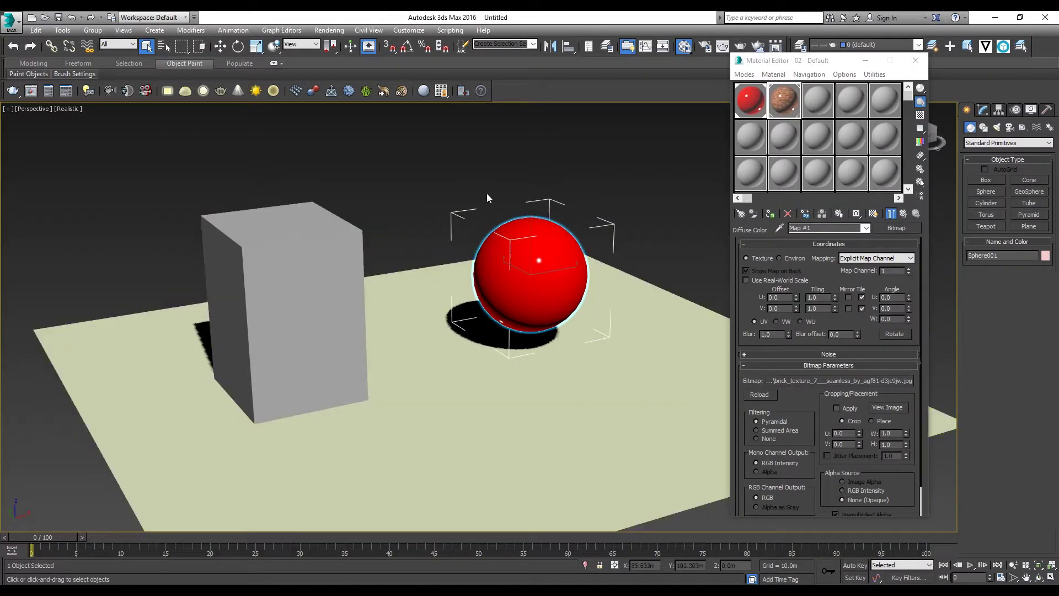
scroll(350, 203, up, 3)
scroll(617, 281, down, 3)
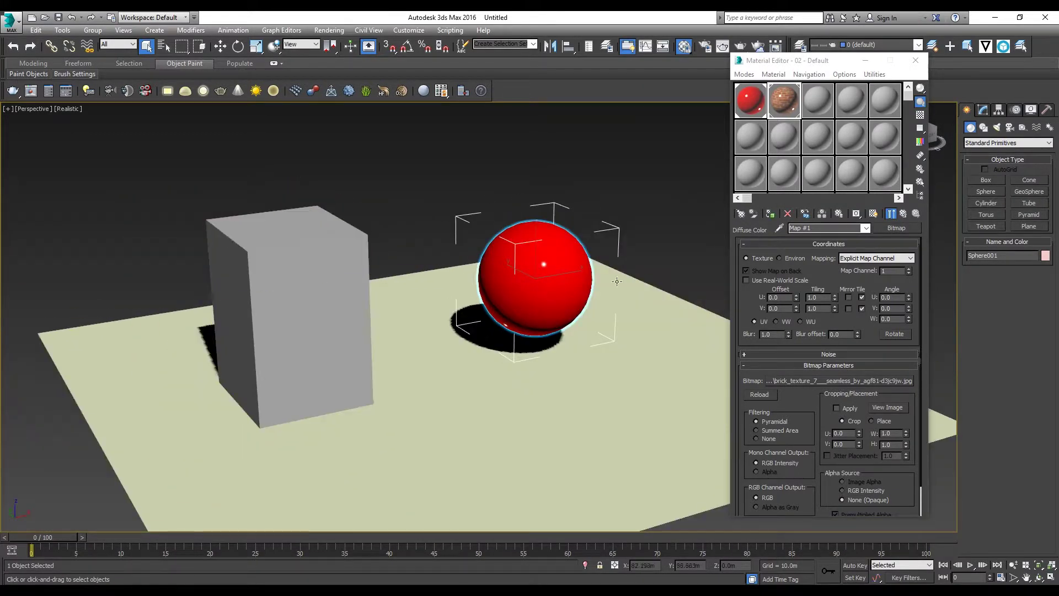
click(873, 213)
Assign the brick material to the sphere and clear the selection.
scroll(409, 293, up, 5)
alt+middle_drag(444, 284, 277, 275)
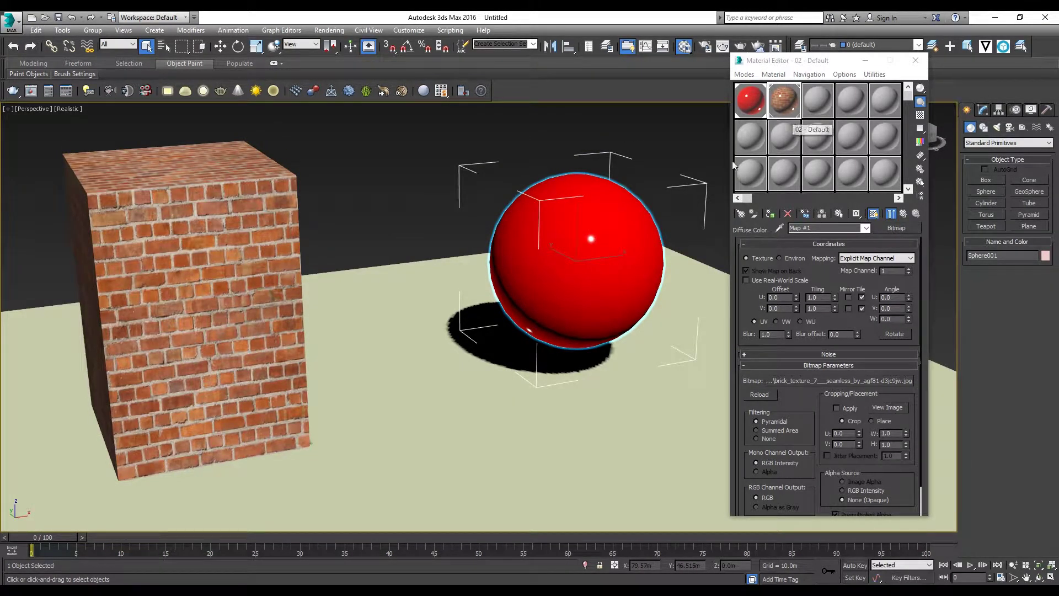
drag(792, 113, 595, 257)
click(409, 244)
Compare the size of the brick pattern on the box with that on the sphere.
scroll(499, 262, down, 4)
scroll(478, 294, up, 4)
scroll(478, 294, down, 5)
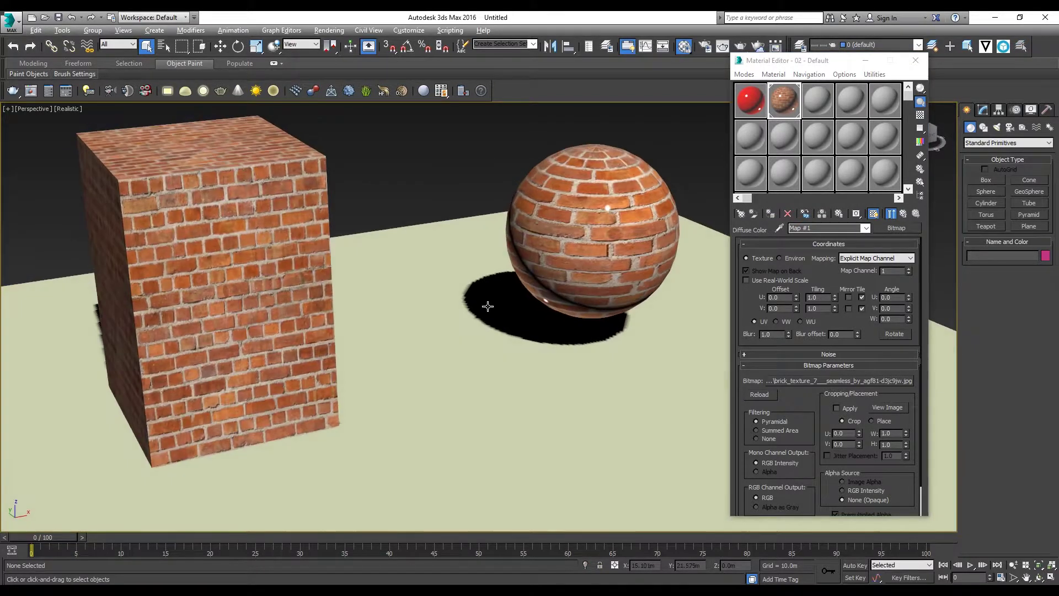
alt+middle_drag(479, 294, 462, 345)
scroll(470, 330, up, 4)
click(369, 321)
click(629, 277)
alt+middle_drag(530, 279, 684, 226)
Close the Material Editor and add a UVW Map modifier with Box mapping to the box.
click(916, 60)
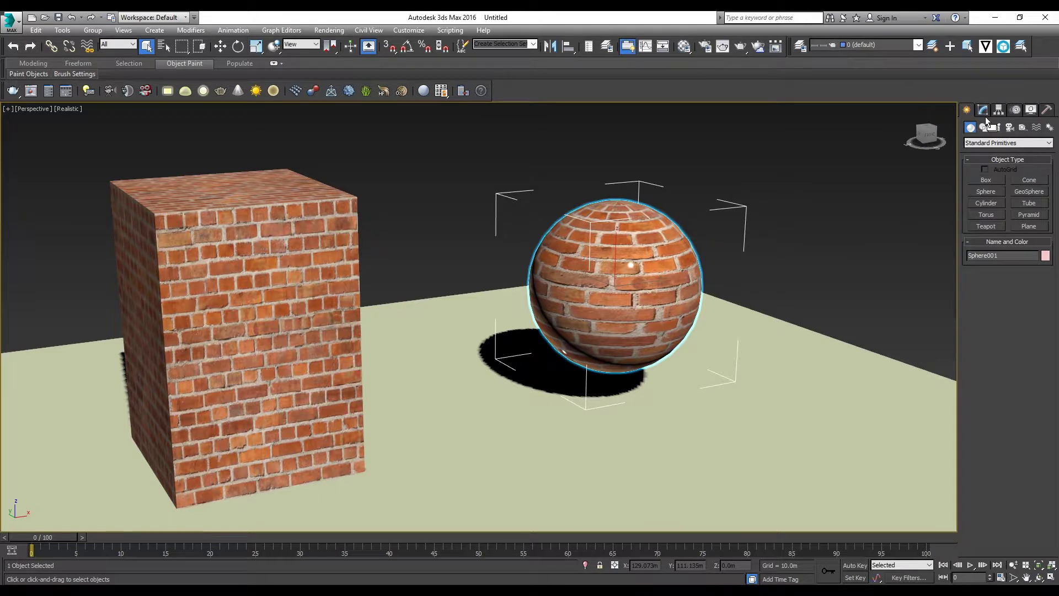
click(231, 298)
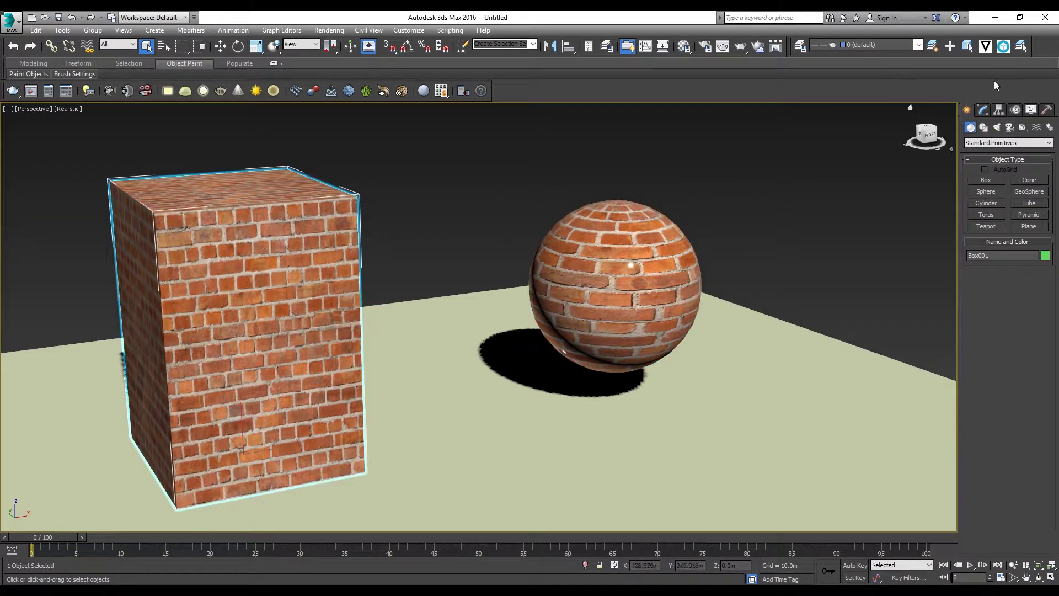
click(983, 110)
click(998, 138)
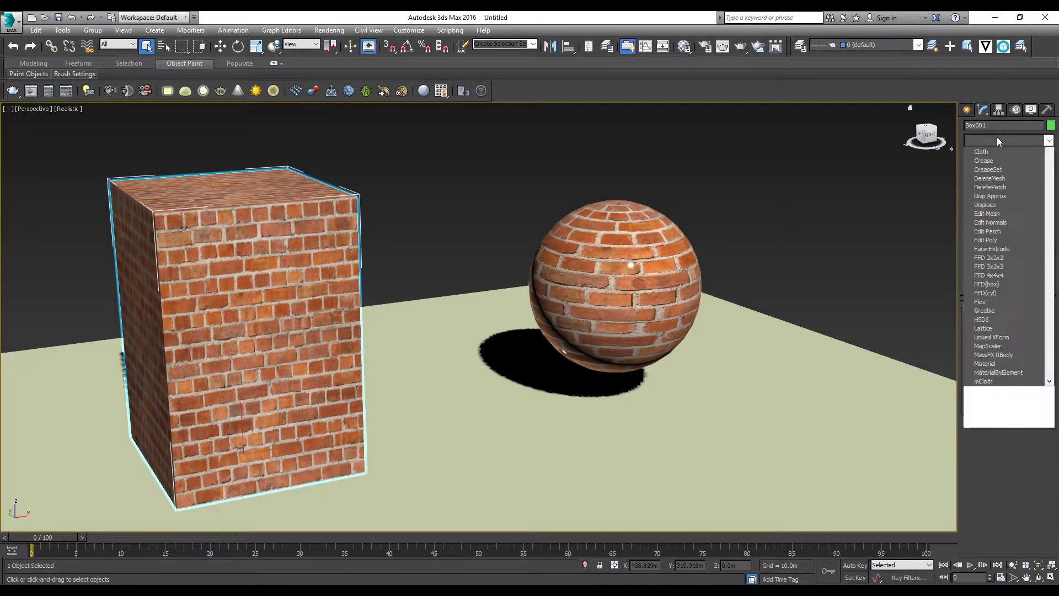
key(u)
key(u)
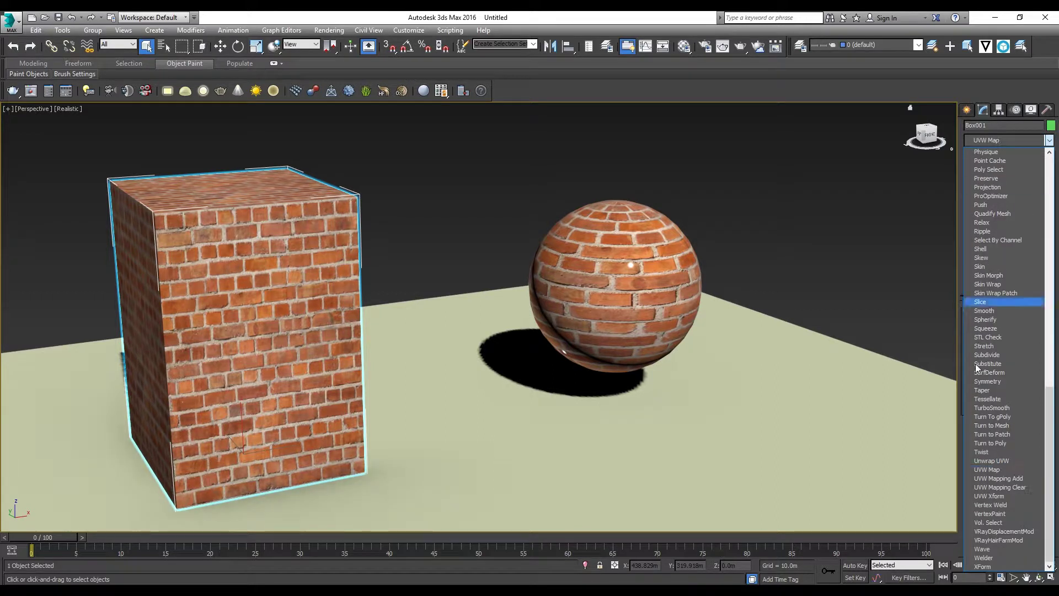
click(987, 470)
alt+middle_drag(444, 384, 775, 379)
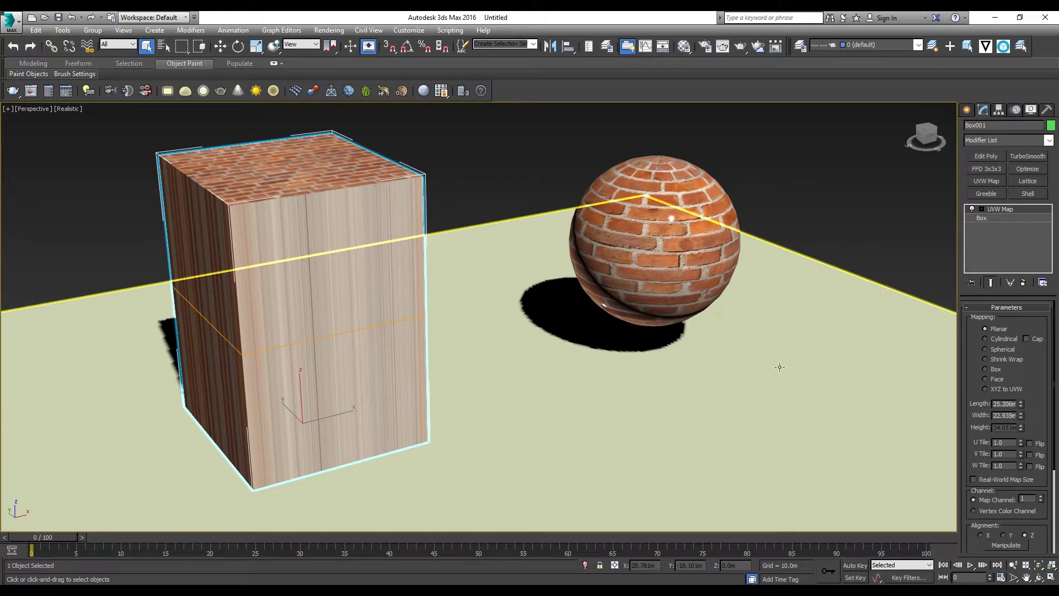
click(993, 371)
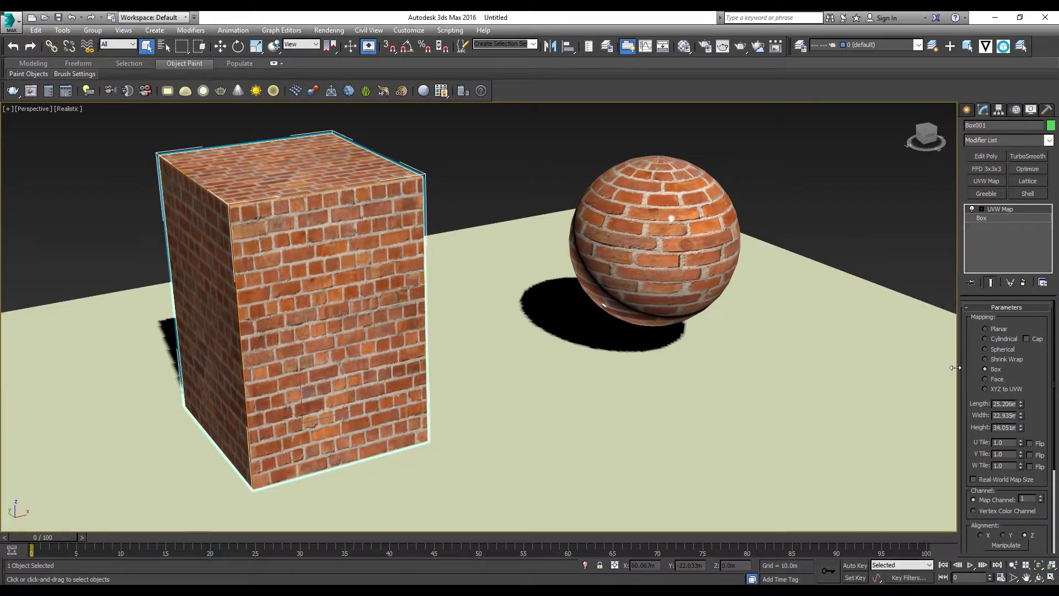
Adjust the box's UVW Map tiling to a U Tile of 1.06 and a V Tile of 2.16.
mouse_move(1020, 442)
mouse_down()
mouse_move(1029, 499)
mouse_move(1024, 446)
mouse_move(1026, 461)
mouse_up()
mouse_move(458, 362)
alt+middle_down()
mouse_move(463, 327)
mouse_move(453, 356)
alt+middle_up()
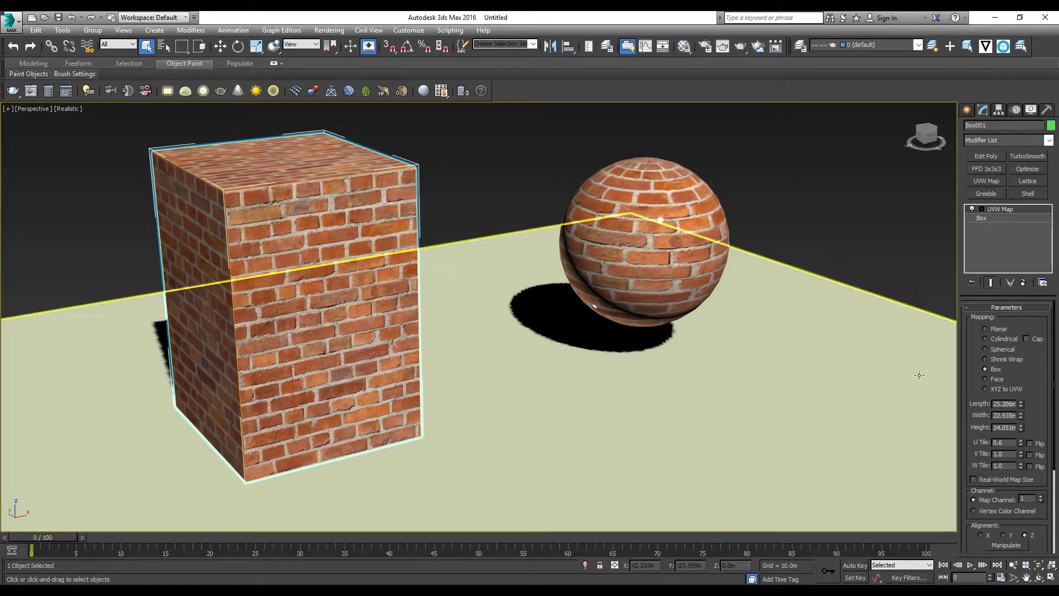
scroll(579, 343, down, 3)
scroll(579, 343, up, 3)
alt+middle_drag(579, 342, 612, 358)
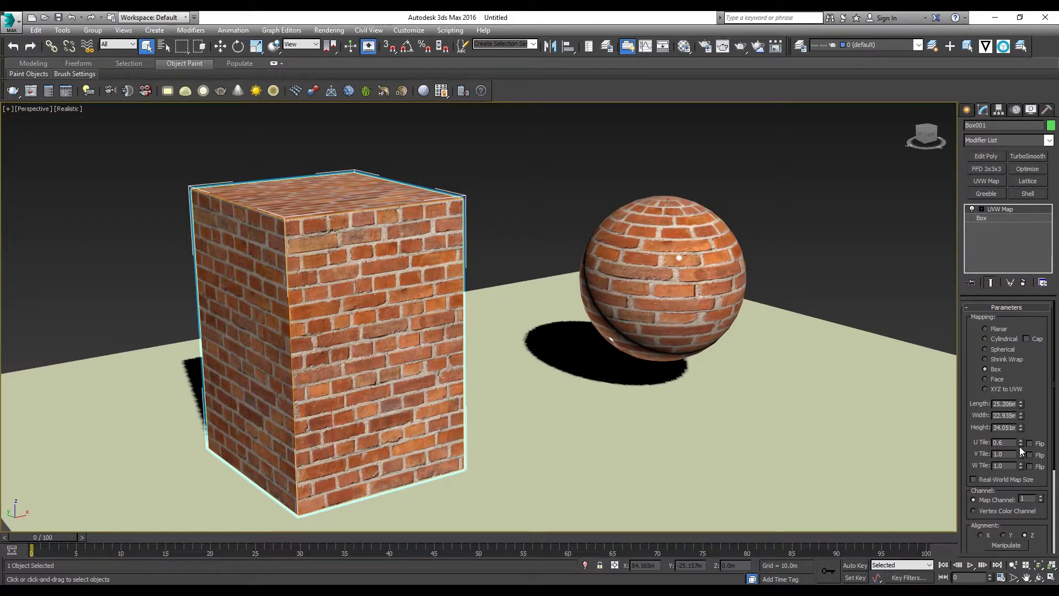
drag(1022, 426, 1024, 425)
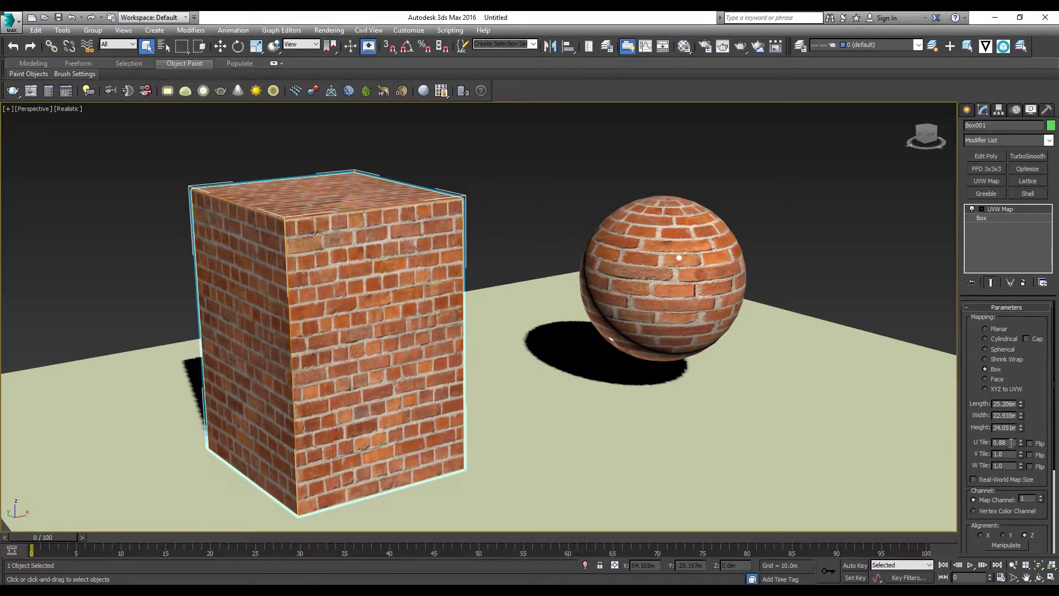
drag(1021, 443, 1023, 413)
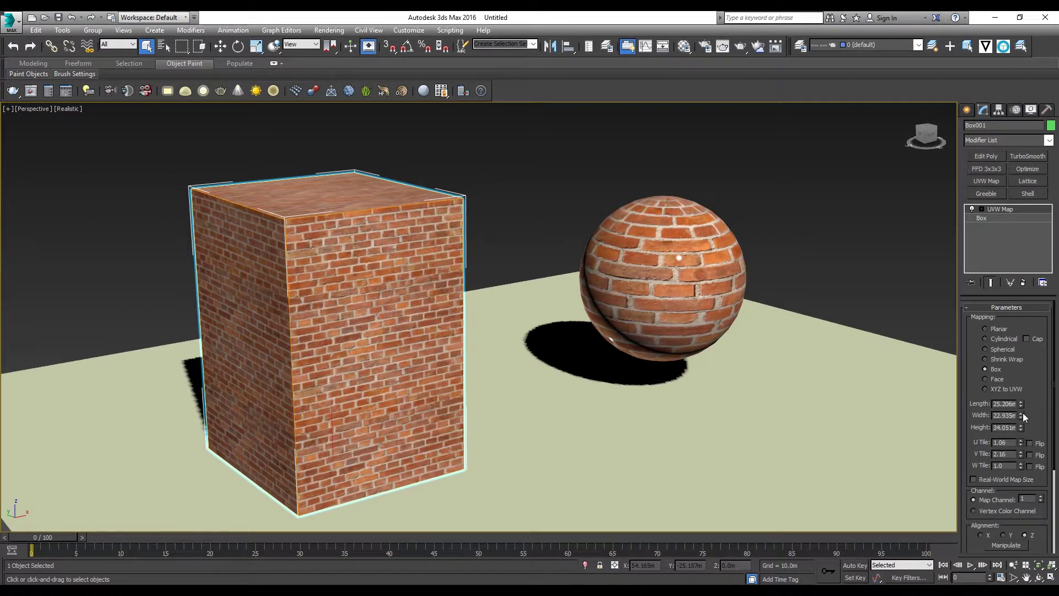
Add a UVW Map modifier to the brick sphere.
click(662, 229)
scroll(683, 264, up, 4)
scroll(682, 264, down, 2)
alt+middle_drag(677, 262, 657, 264)
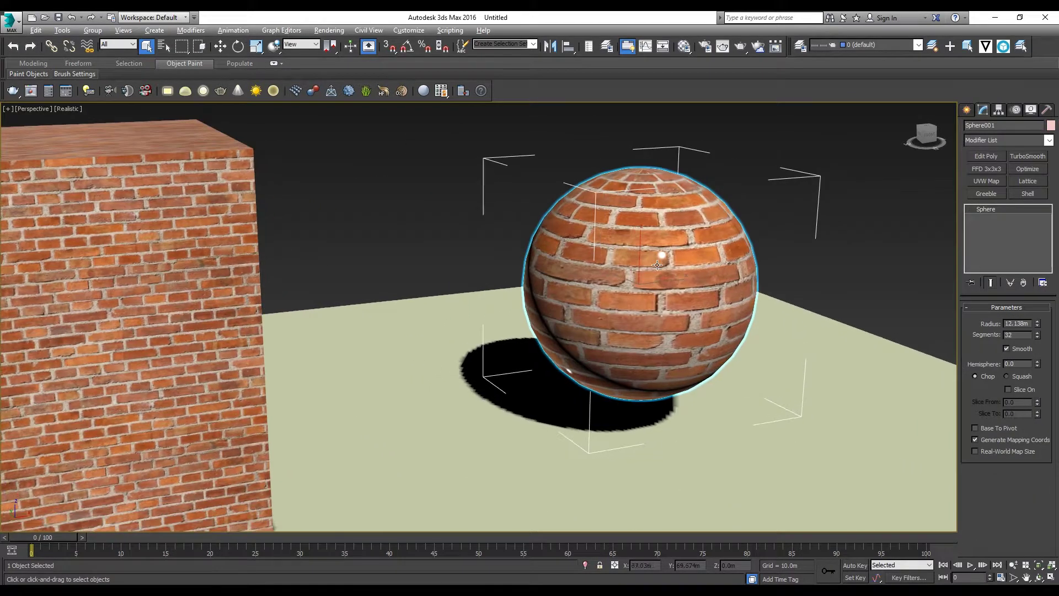
click(972, 139)
key(u)
key(u)
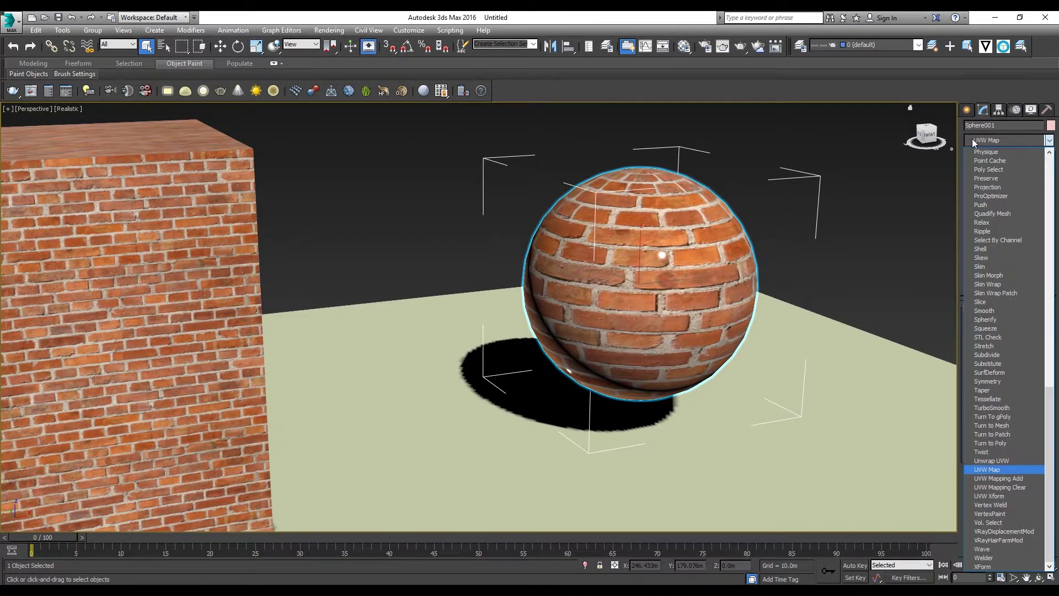
click(987, 470)
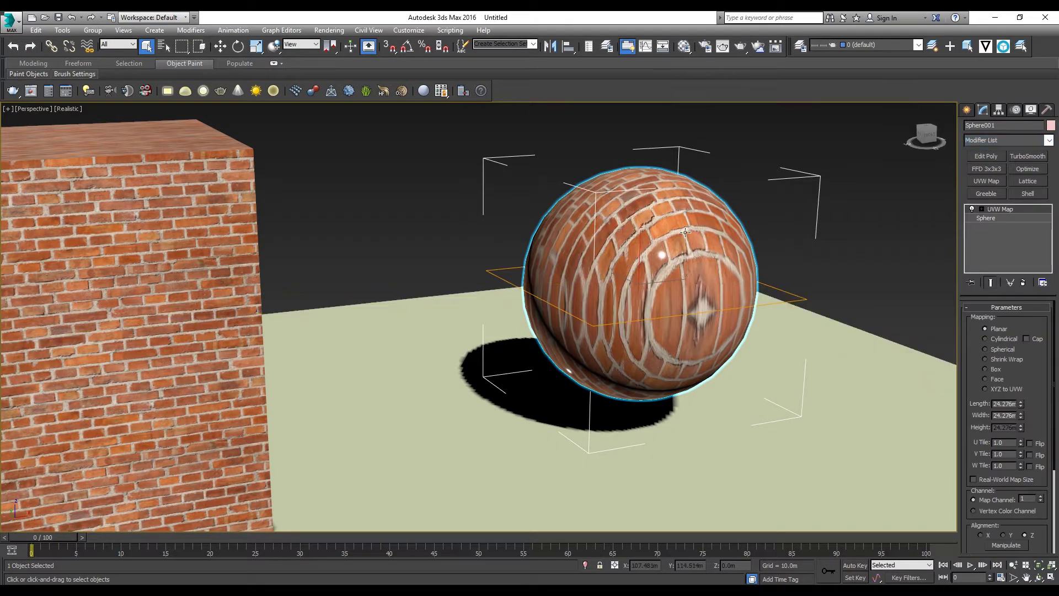
Switch the sphere's UVW Map to Spherical mapping with a U Tile of 2.4 and a V Tile of 2.51.
scroll(720, 289, up, 3)
middle_drag(719, 289, 617, 290)
mouse_move(617, 290)
alt+middle_down()
mouse_move(593, 324)
mouse_move(721, 319)
mouse_move(723, 270)
mouse_move(643, 314)
mouse_move(601, 293)
alt+middle_up()
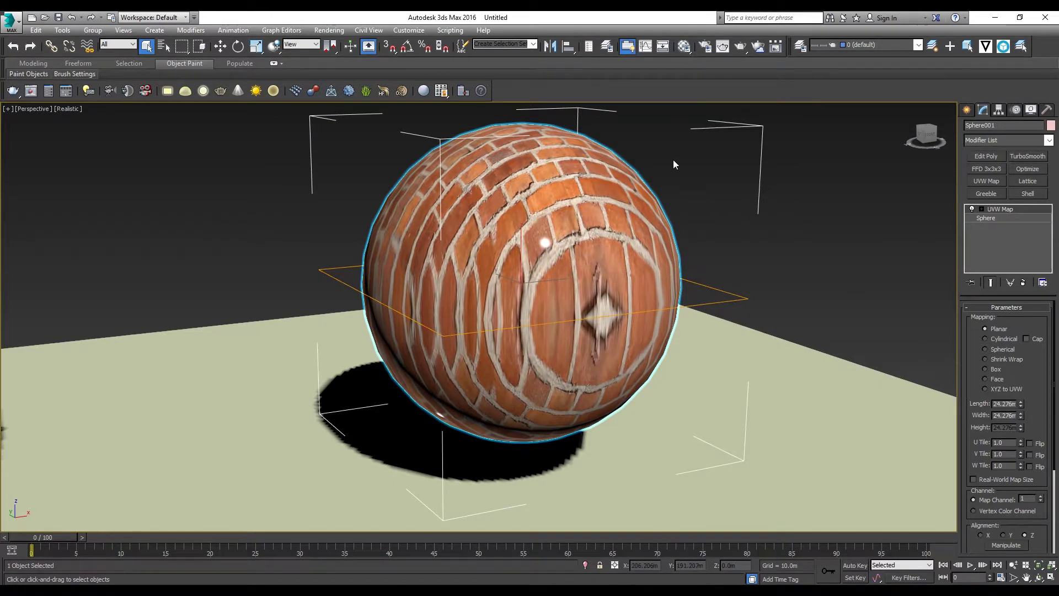
middle_drag(550, 298, 552, 315)
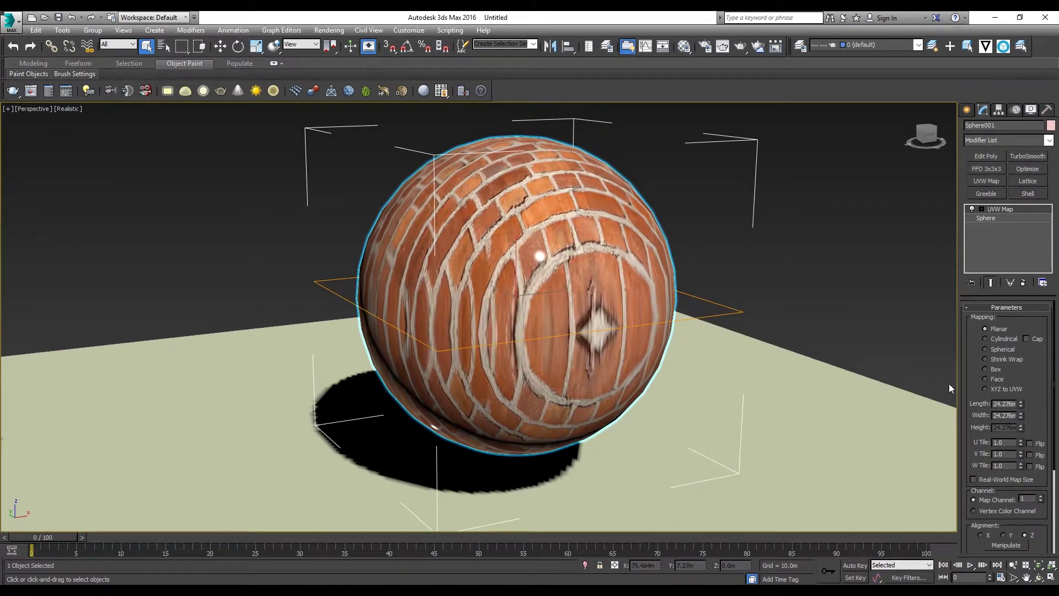
click(988, 351)
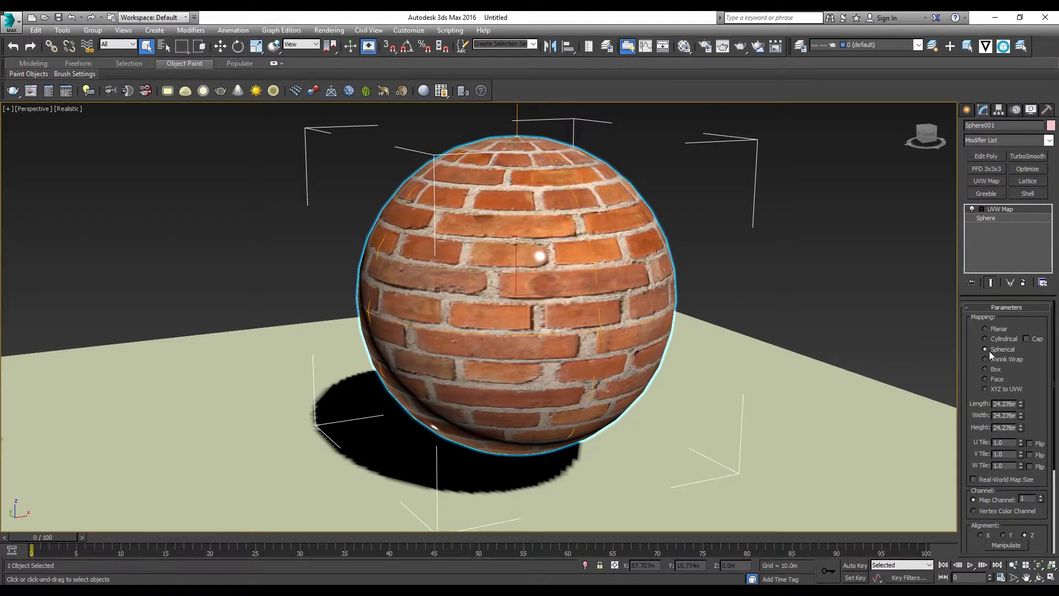
alt+middle_drag(606, 315, 633, 341)
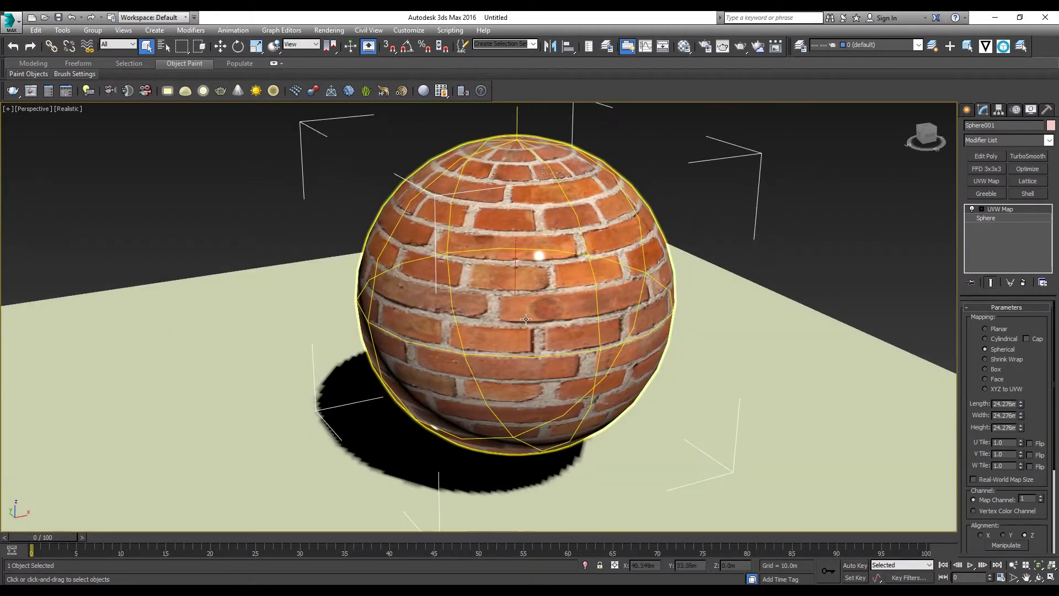
drag(1020, 442, 1029, 365)
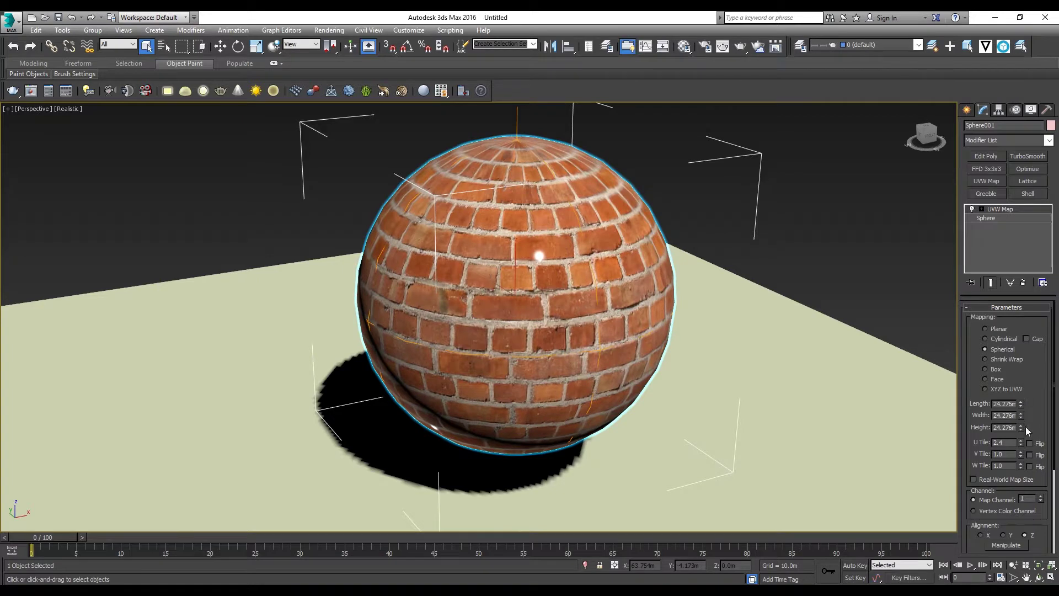
drag(1017, 453, 1029, 371)
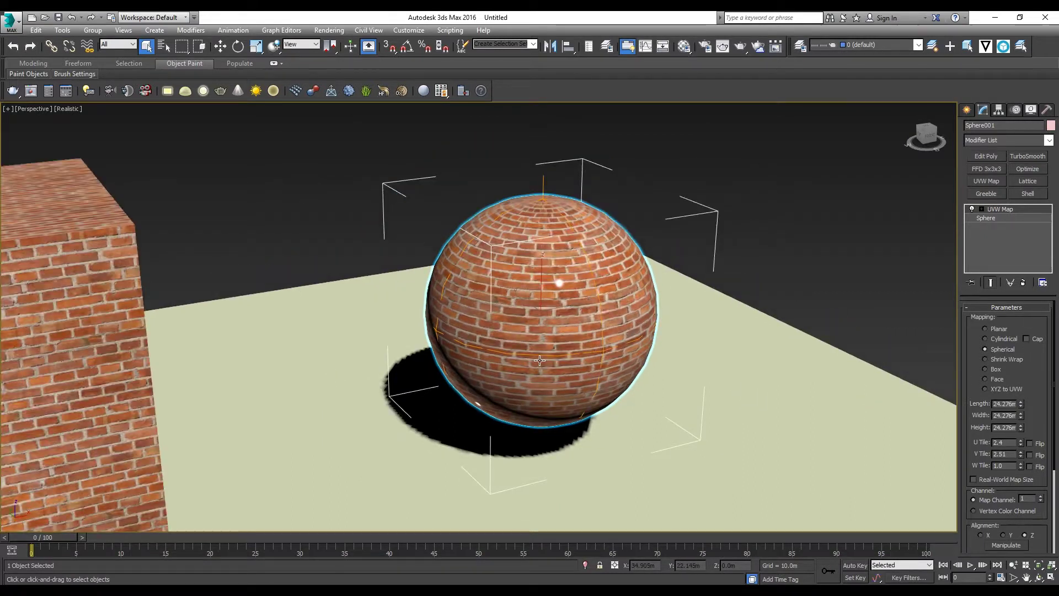
Examine the brick scale on the box and the sphere together from several angles.
scroll(539, 360, down, 5)
middle_drag(539, 360, 608, 322)
alt+middle_drag(608, 323, 726, 260)
click(725, 260)
scroll(548, 338, up, 4)
middle_drag(586, 300, 581, 356)
click(671, 315)
click(530, 255)
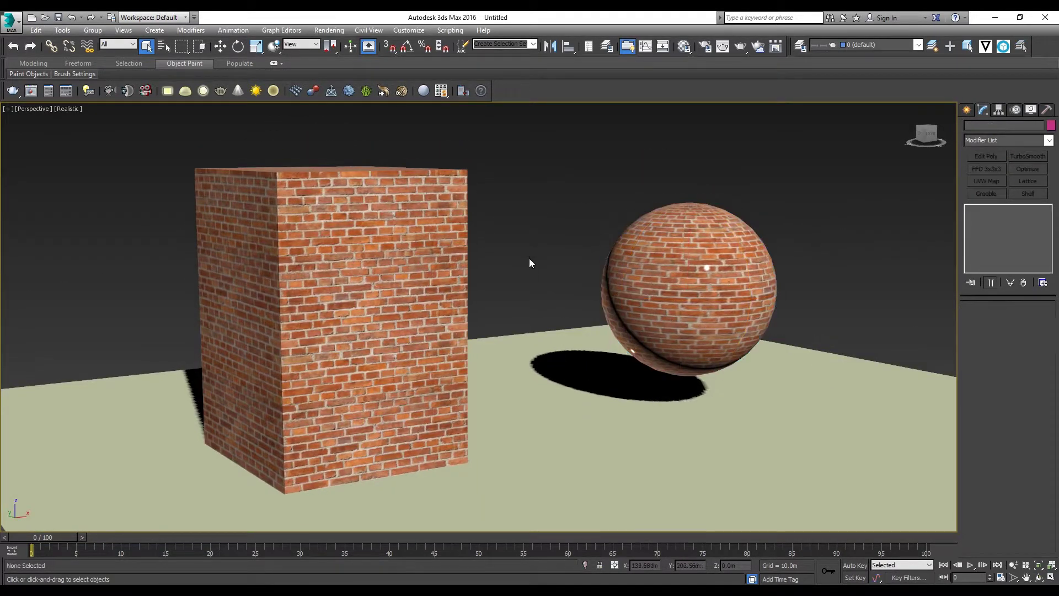
click(681, 307)
middle_drag(758, 359, 682, 289)
alt+middle_drag(682, 289, 677, 298)
middle_drag(464, 287, 498, 339)
middle_drag(457, 226, 451, 204)
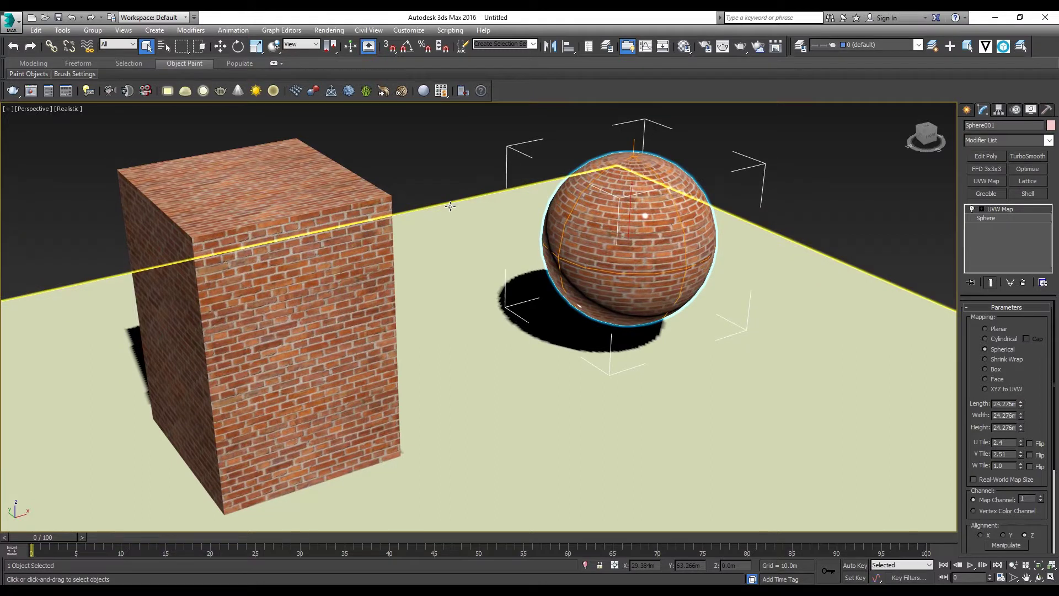
Change the third sample slot in the Material Editor to an Arch & Design material.
key(m)
click(818, 101)
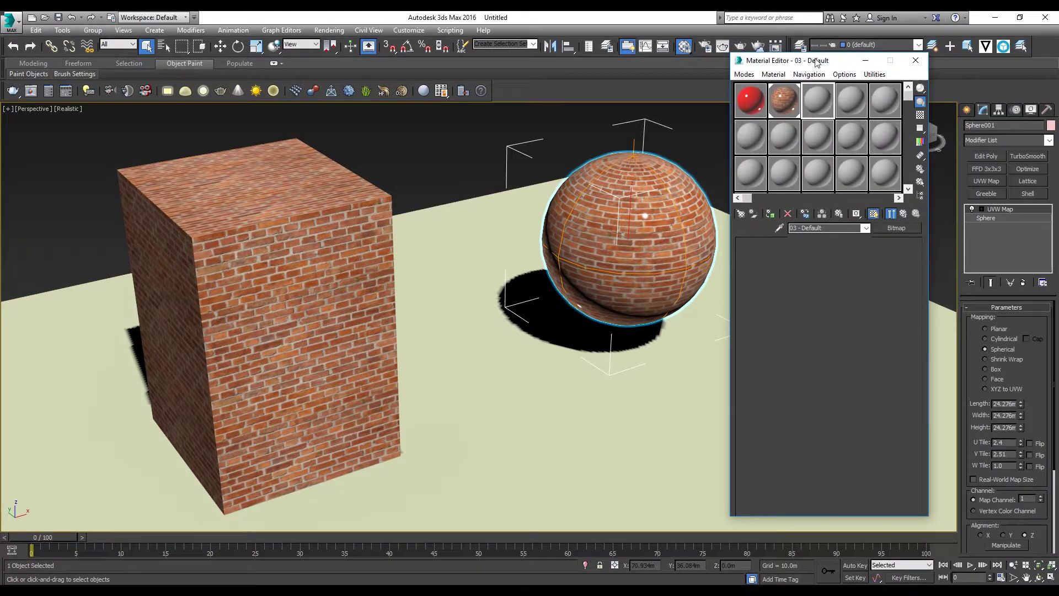
drag(815, 60, 813, 87)
click(894, 255)
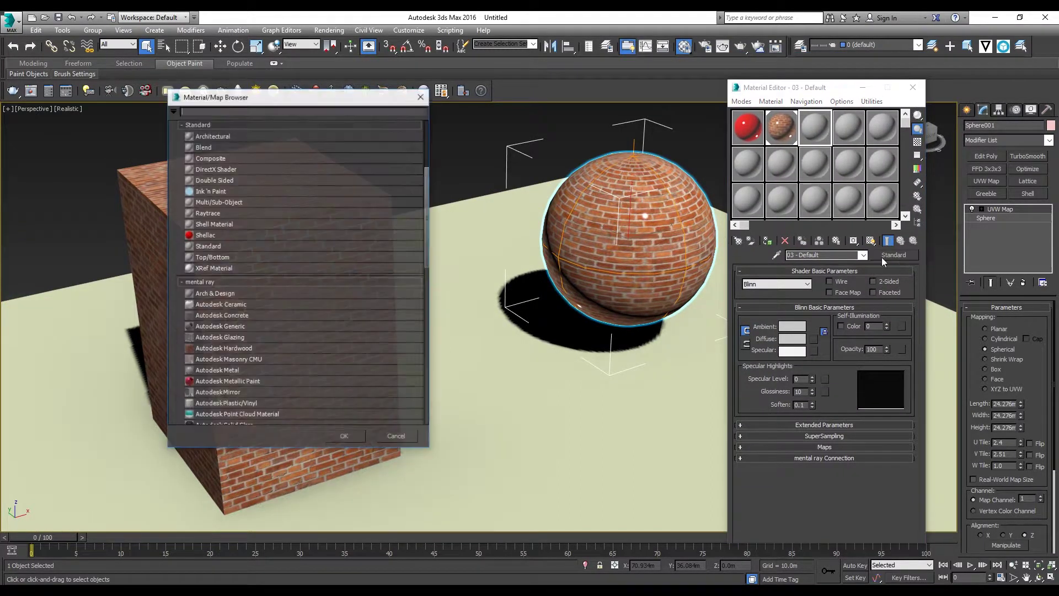
double_click(220, 294)
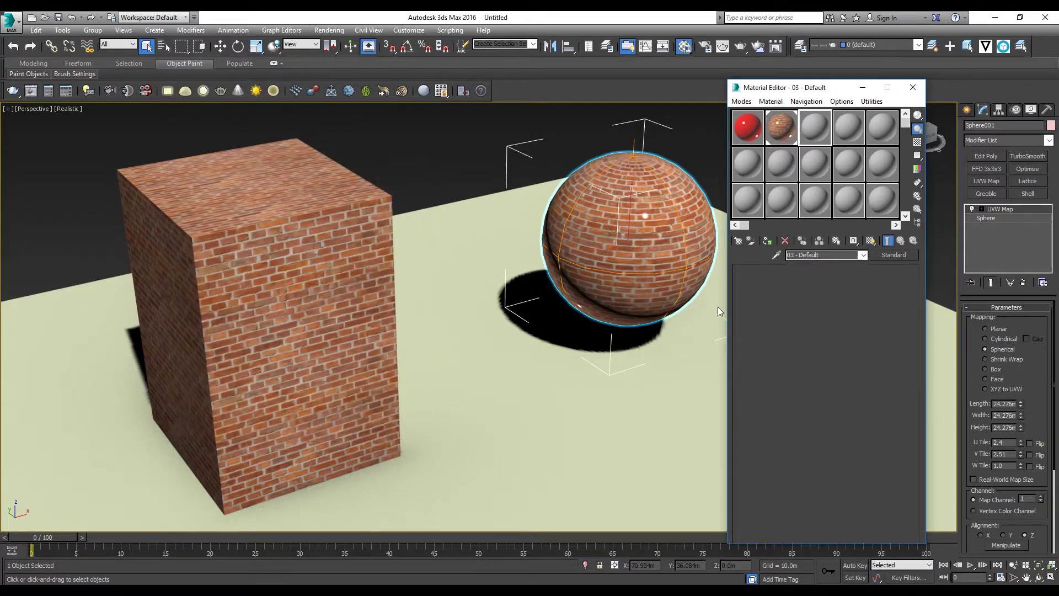
Apply the Glass (Physical) template to the third material.
click(903, 282)
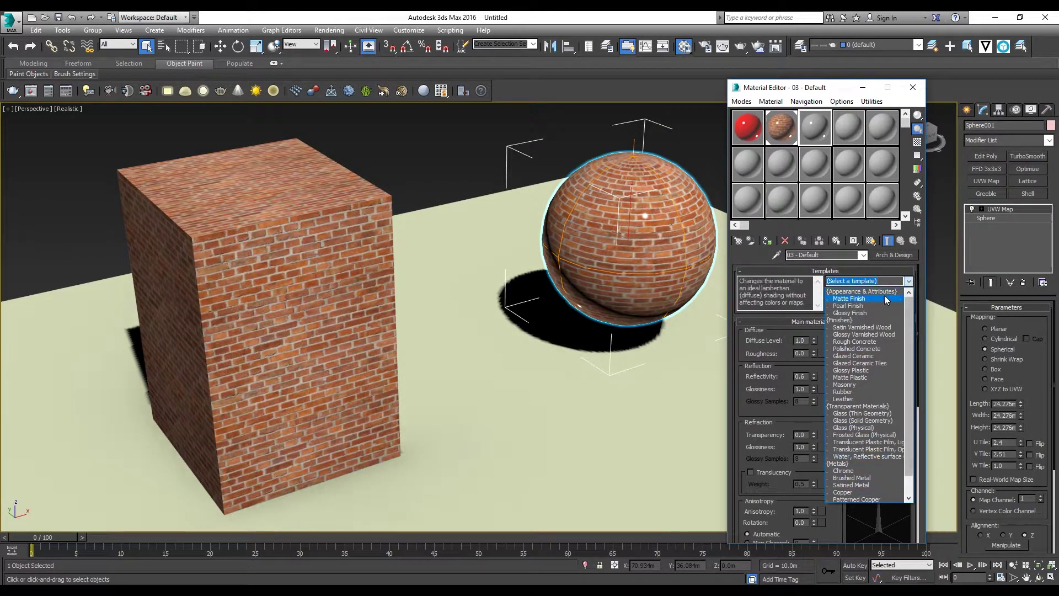
scroll(857, 380, down, 1)
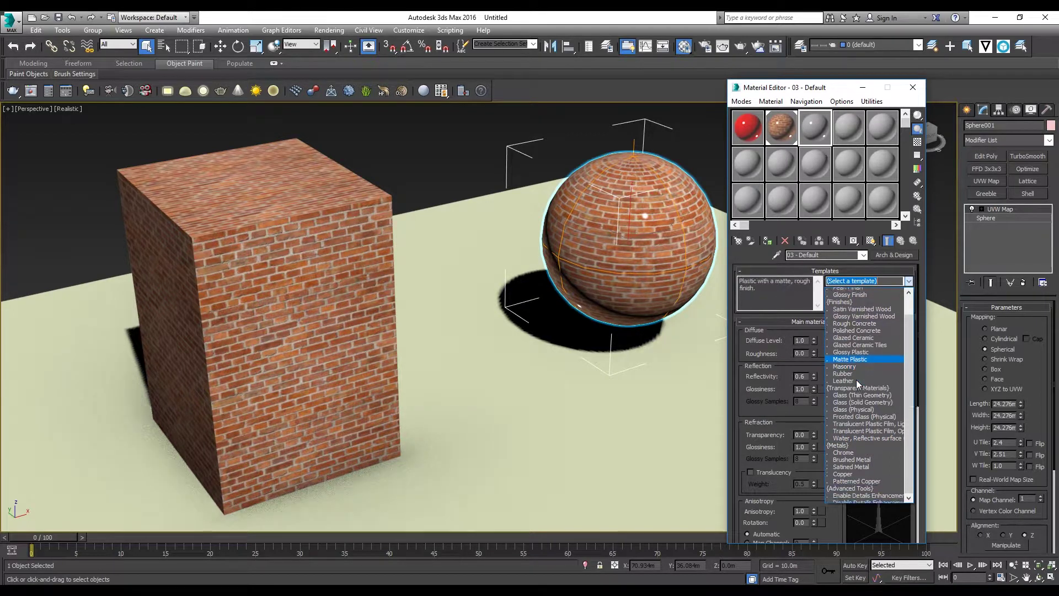
click(851, 407)
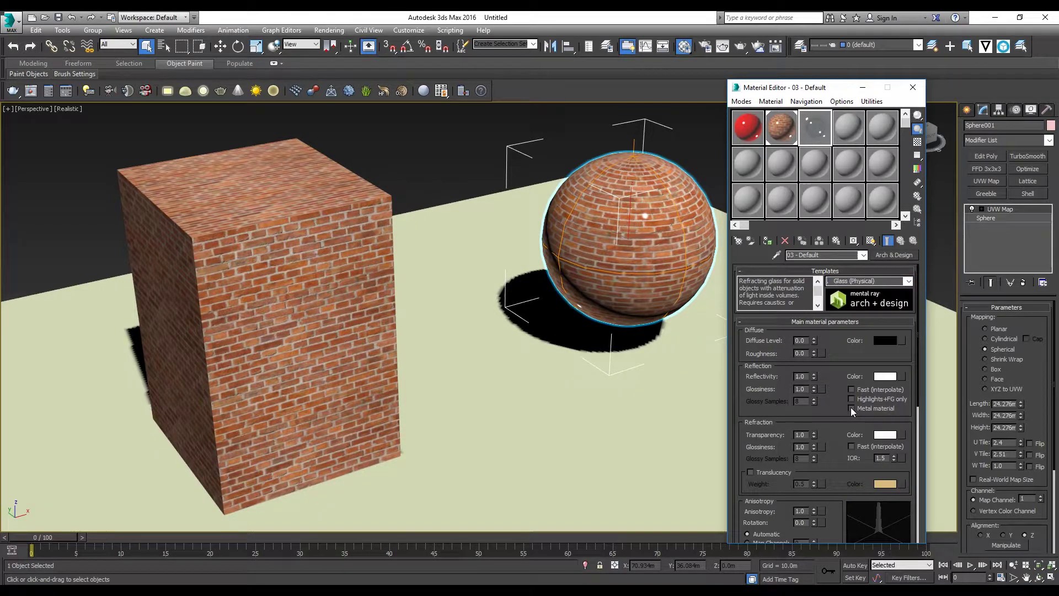
click(908, 282)
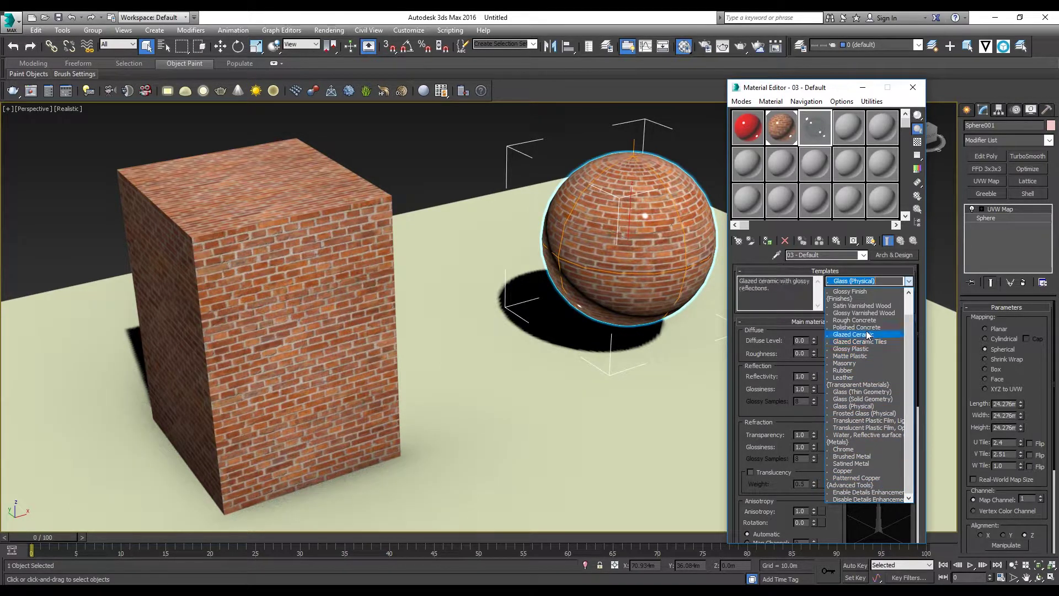
click(812, 133)
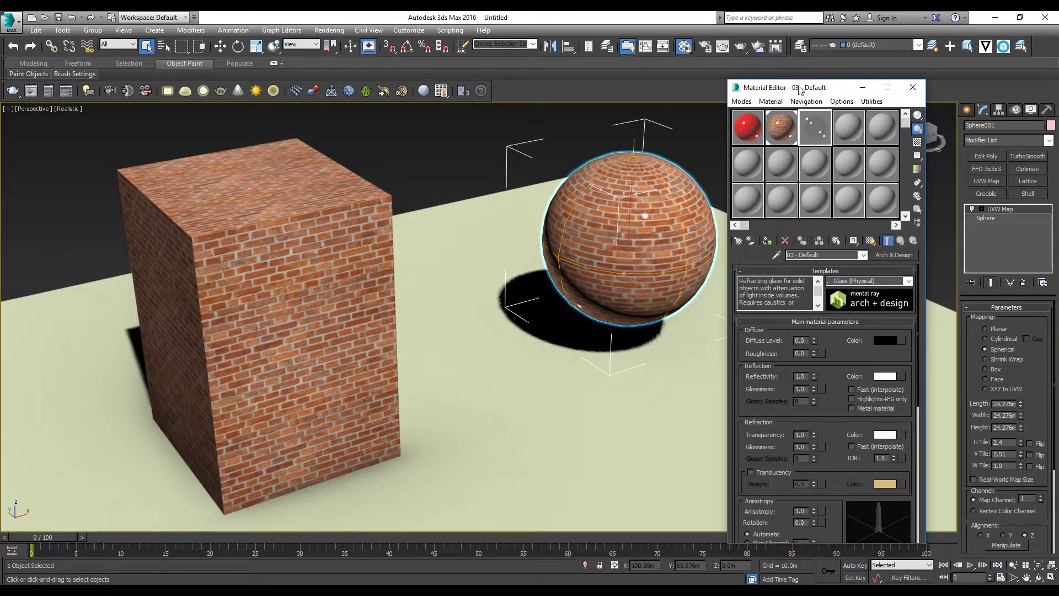
Show the glass material in an enlarged preview window with the checkered background enabled.
drag(800, 86, 788, 66)
double_click(804, 109)
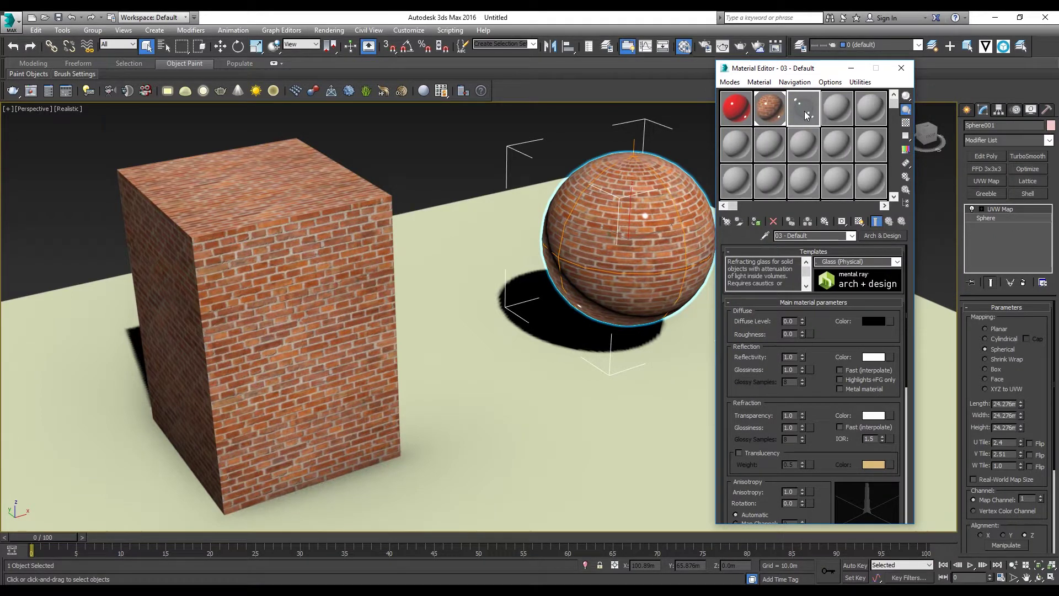
drag(334, 77, 477, 70)
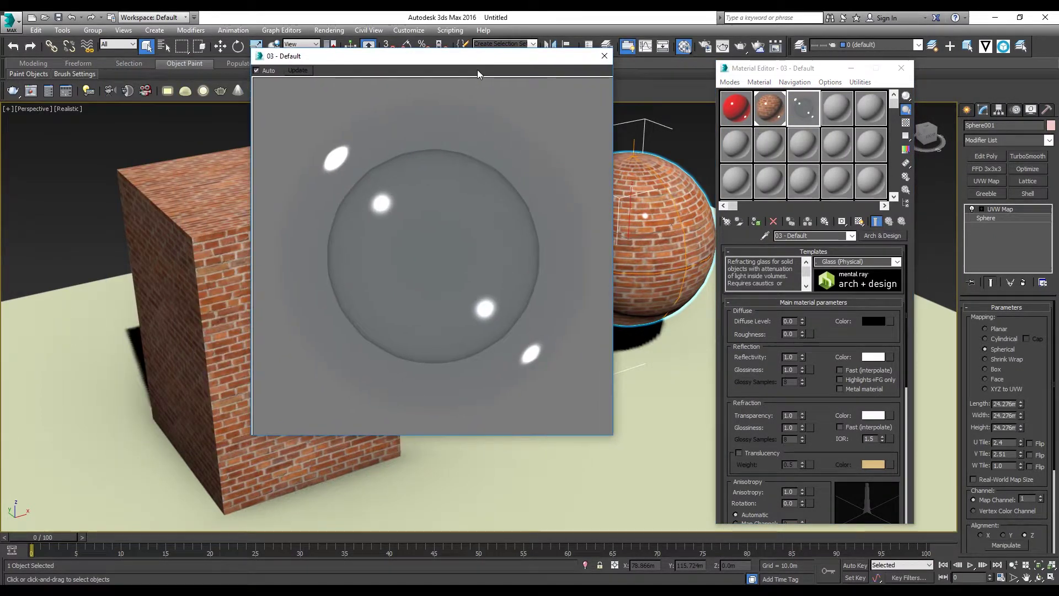
click(906, 123)
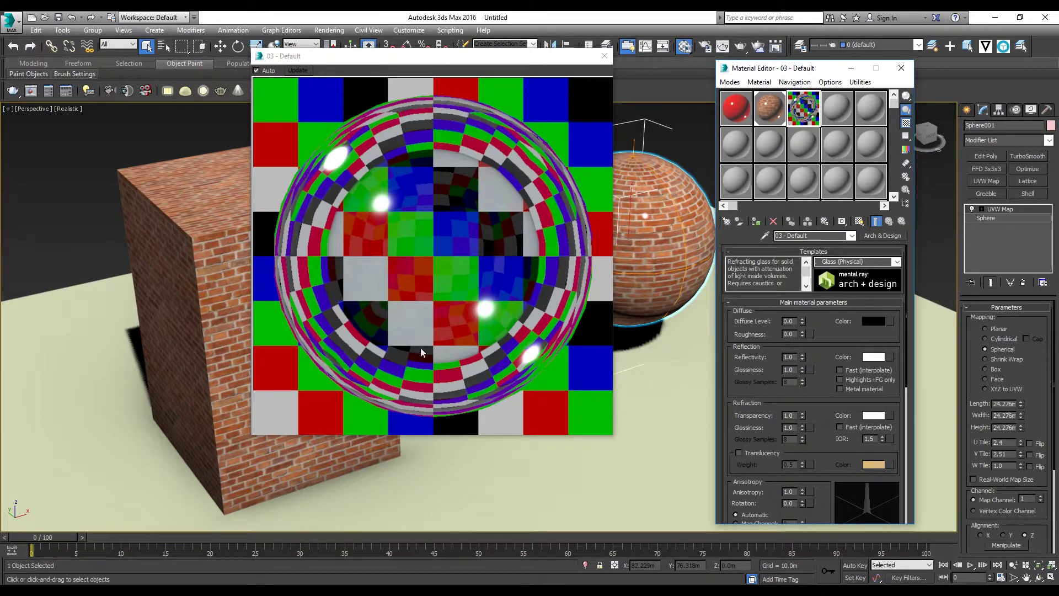
Open an enlarged preview of the brick material, enable its checkered background, and place it beside the glass preview for comparison.
double_click(777, 113)
drag(491, 93, 199, 98)
click(347, 57)
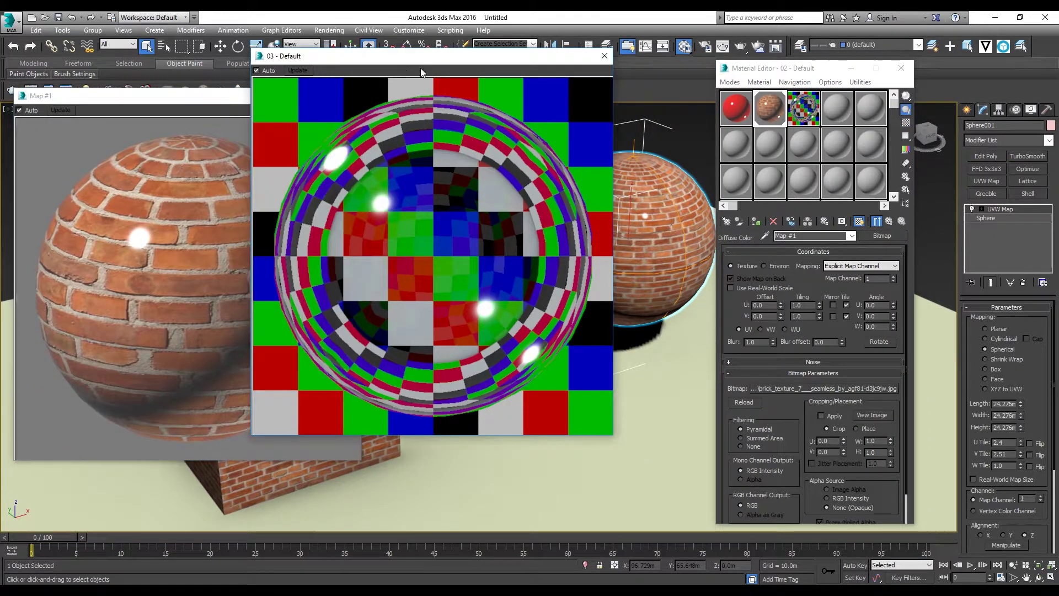
click(156, 112)
click(907, 123)
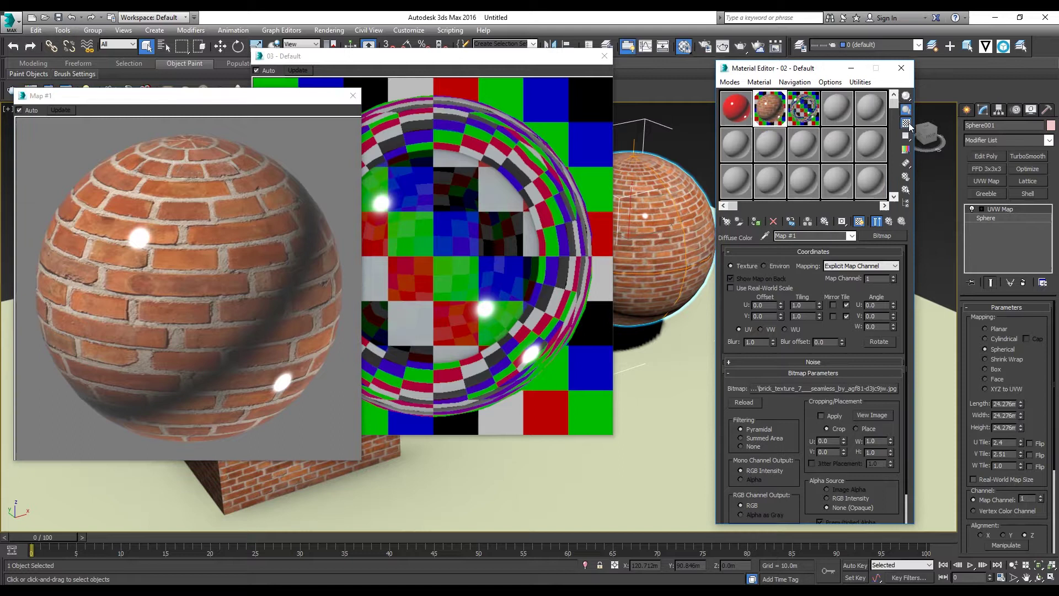
drag(406, 57, 569, 74)
click(160, 233)
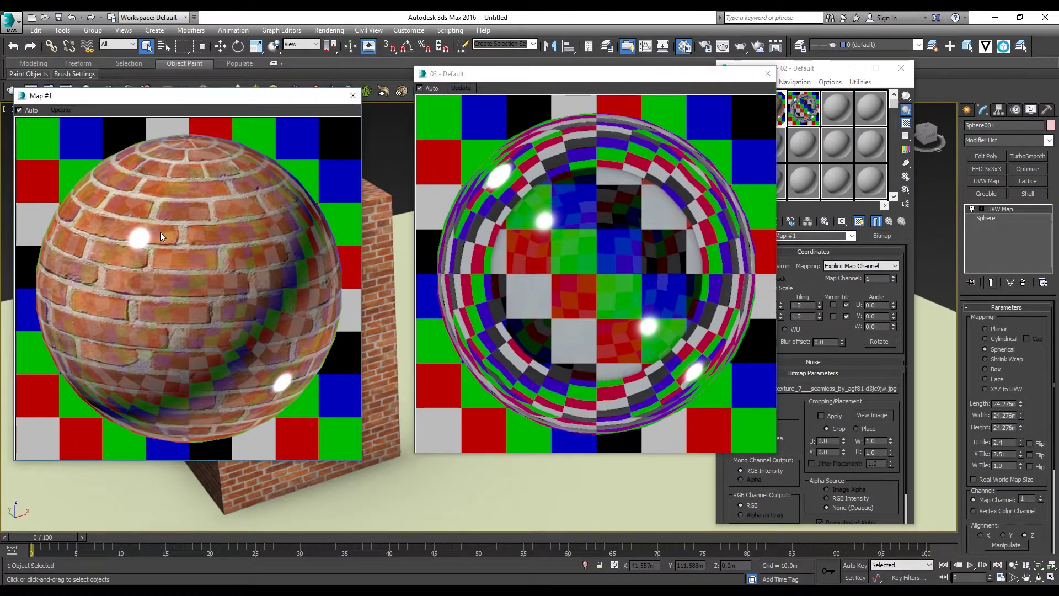
Rearrange the brick preview and the Material Editor so the editor sits clear of both enlarged material previews.
drag(230, 100, 254, 89)
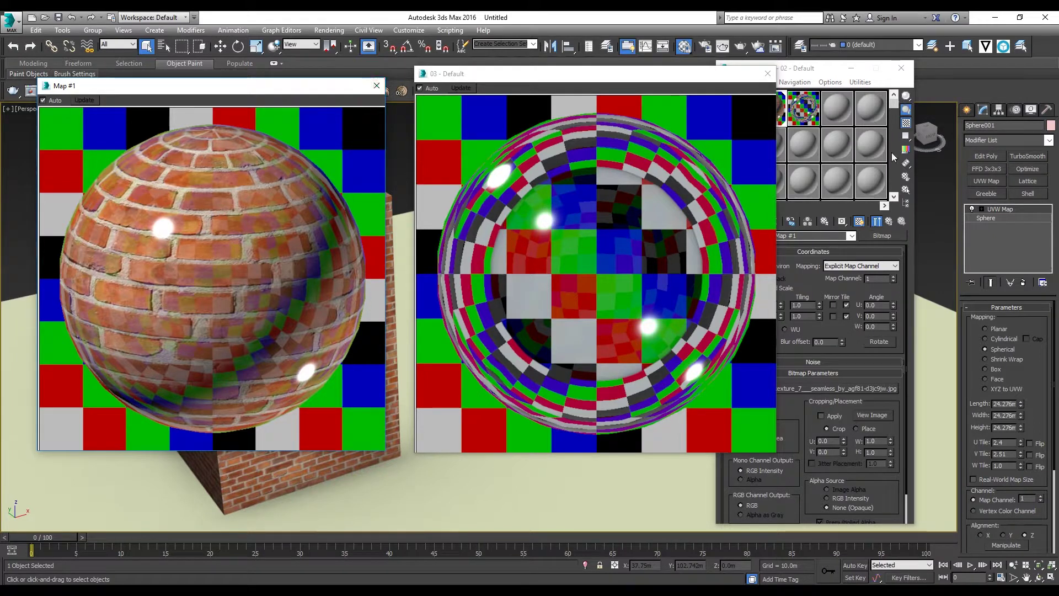
drag(813, 69, 848, 77)
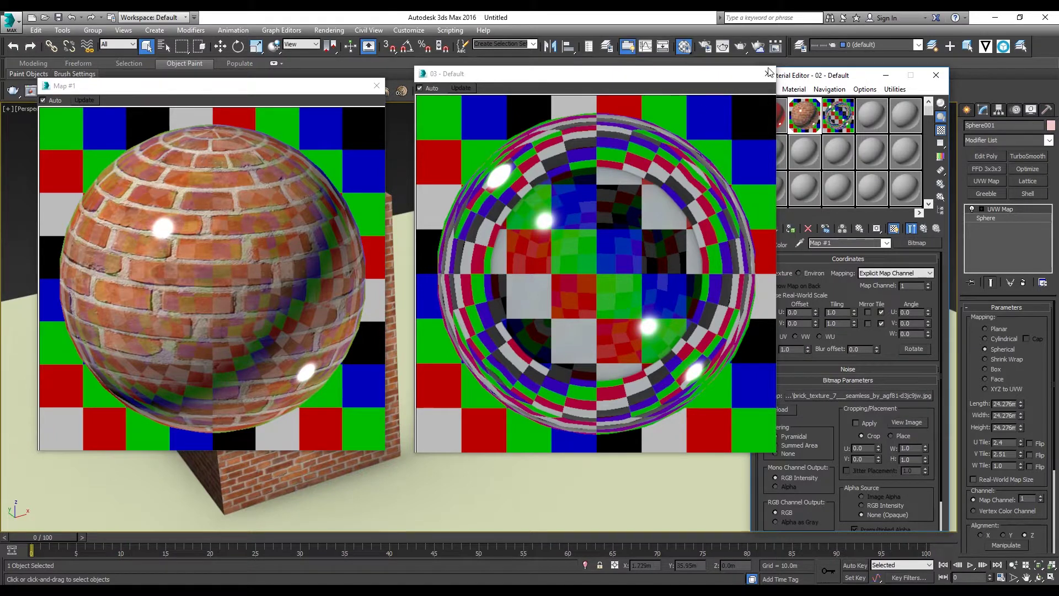
drag(826, 77, 876, 56)
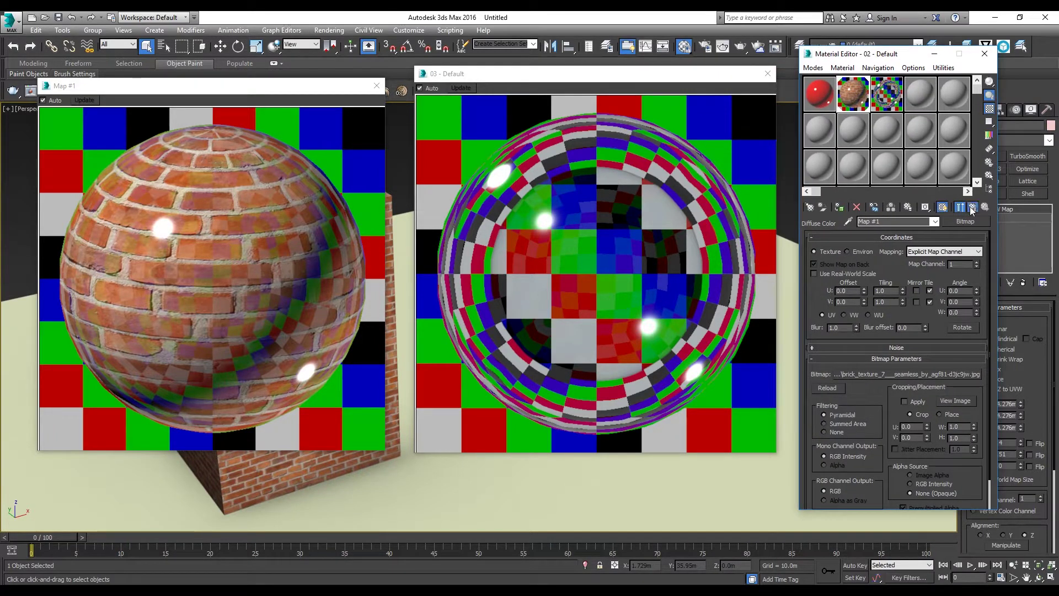
Return from the bitmap to the parent brick material and set its reflectivity to 0.0.
click(972, 208)
drag(886, 345, 886, 357)
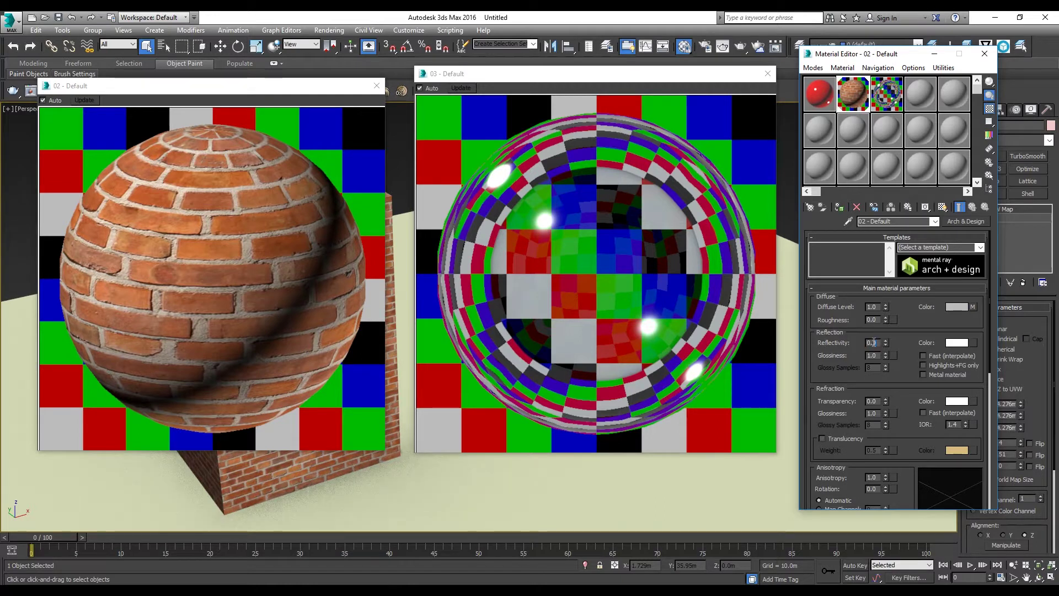
Place the brick preview right beside the glass preview and bring up the glass material's parameters for comparison.
click(215, 255)
drag(232, 103, 259, 81)
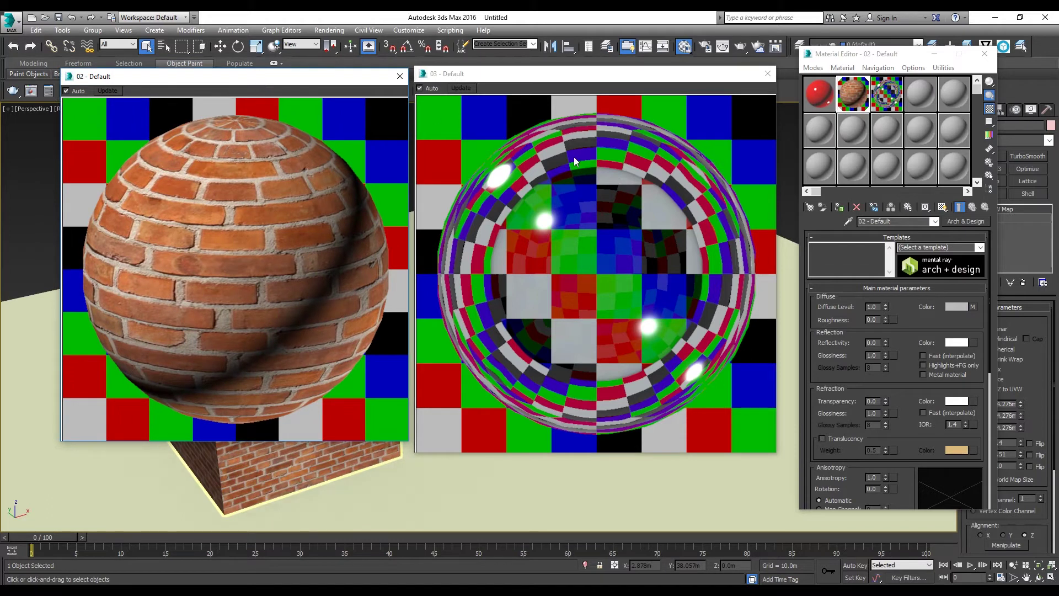
click(574, 158)
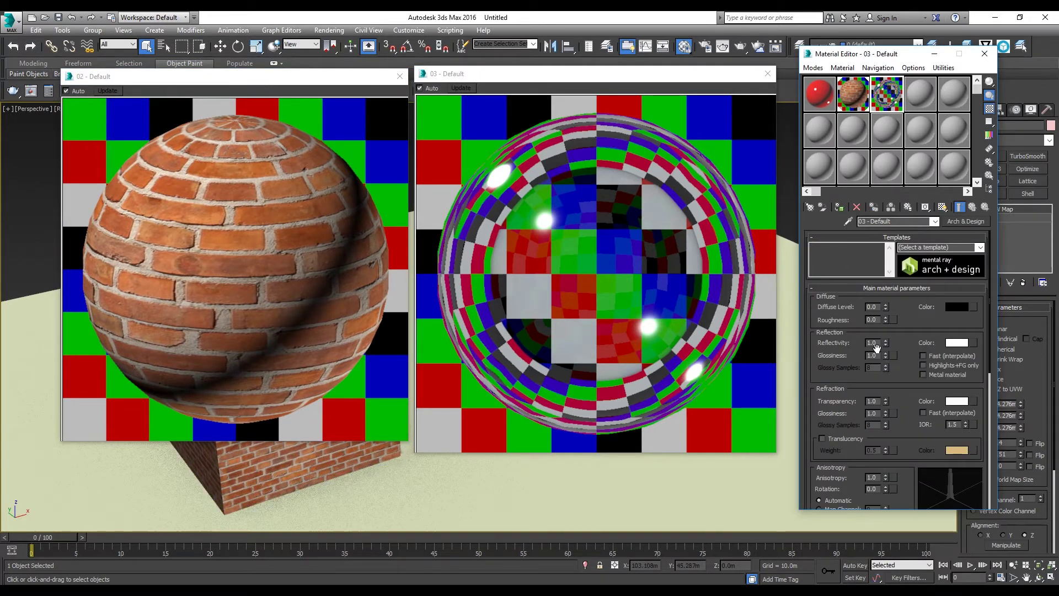